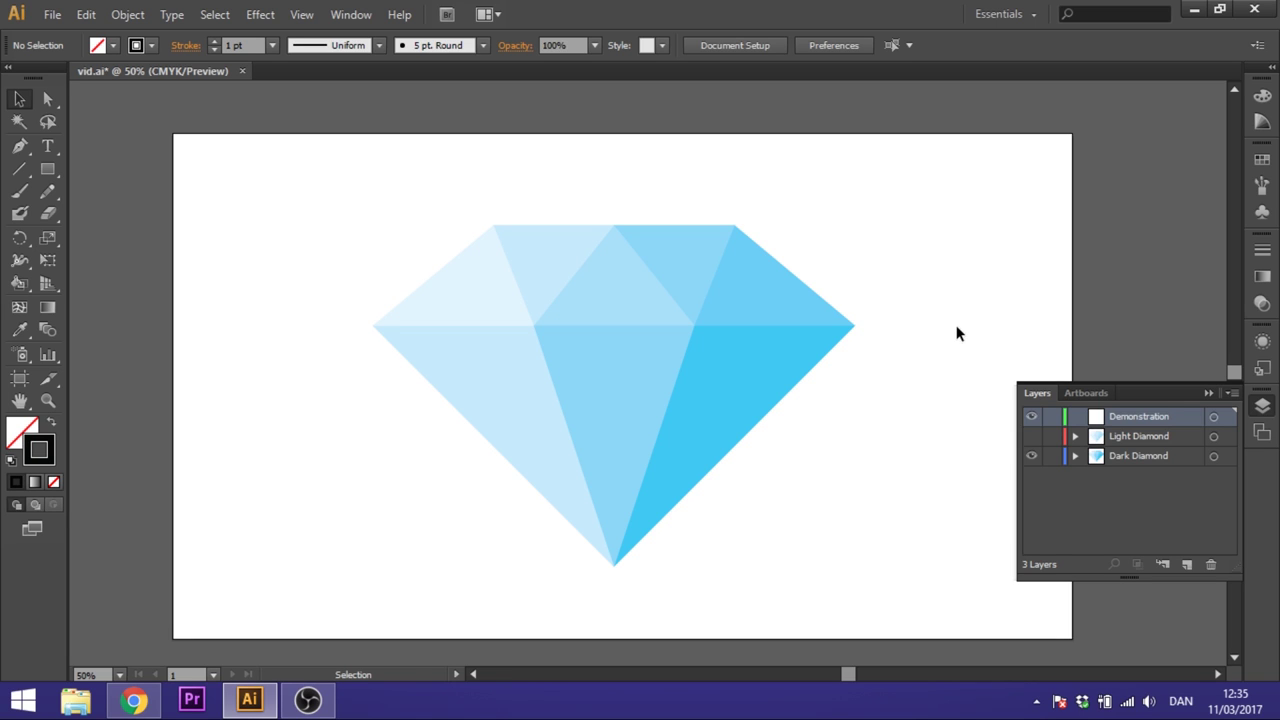
- Hide the Dark Diamond layer and turn on Show Grid and Snap to Grid
click(1031, 457)
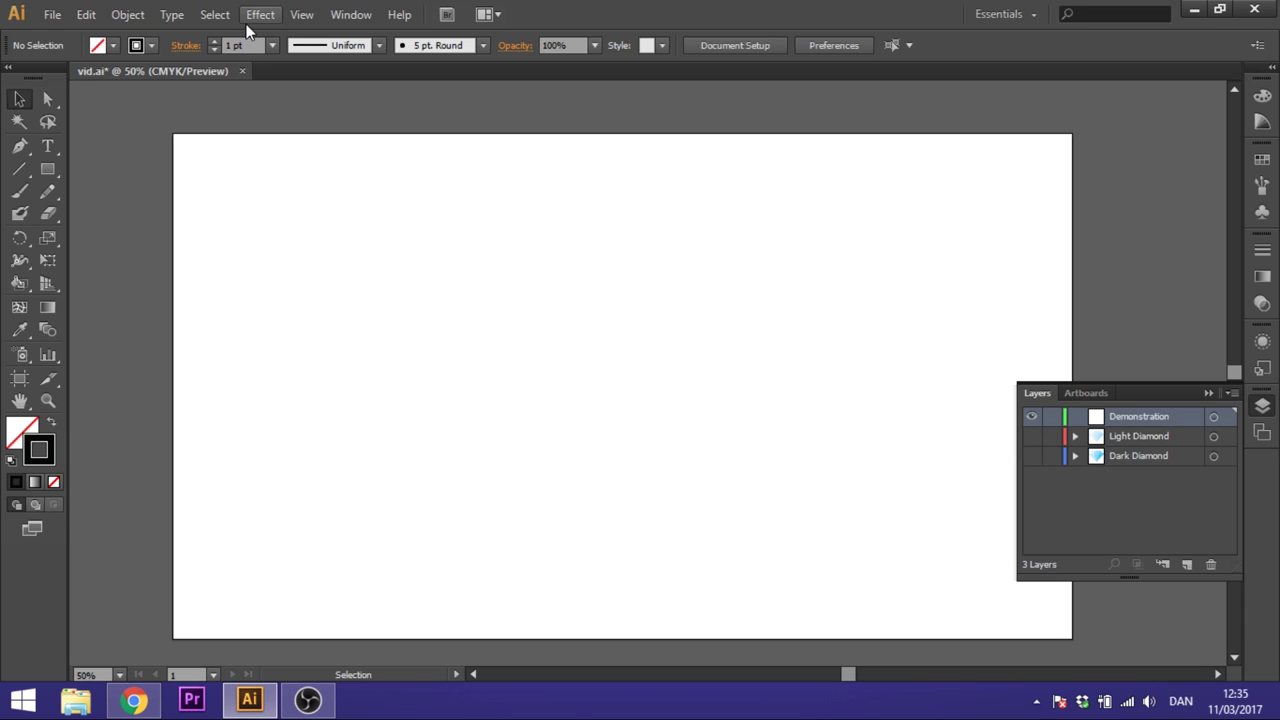
click(300, 16)
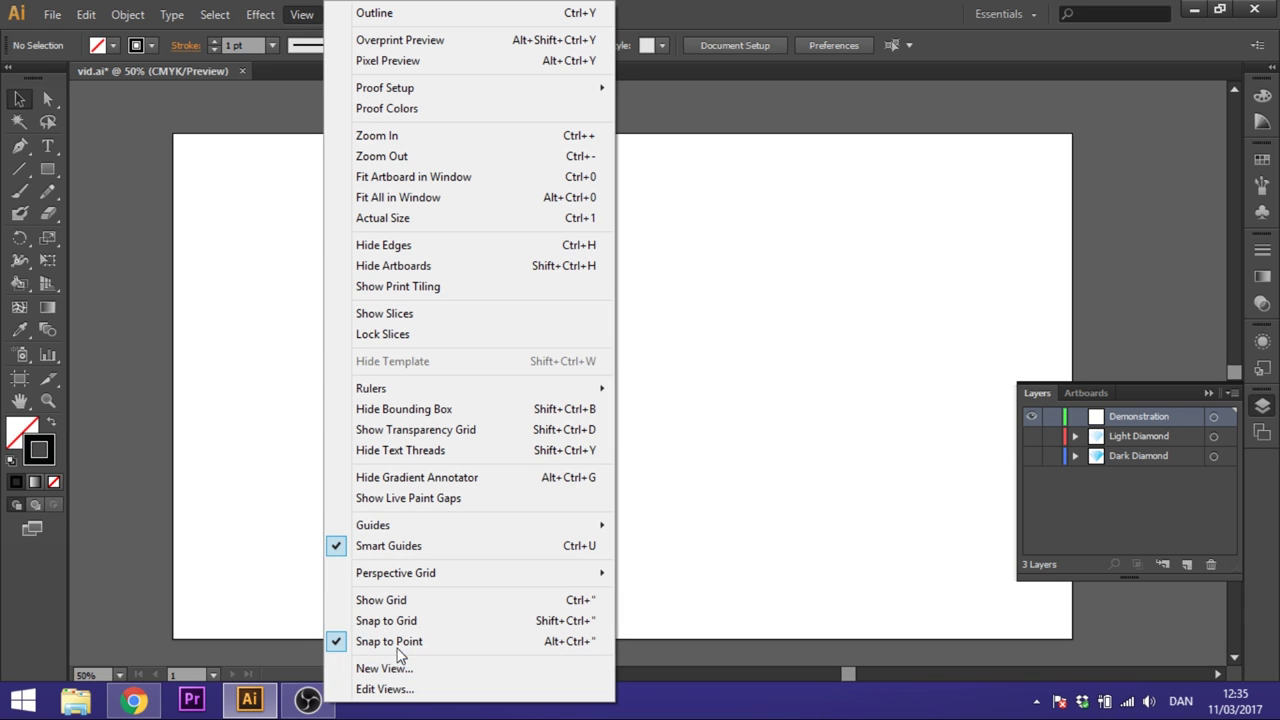
click(381, 600)
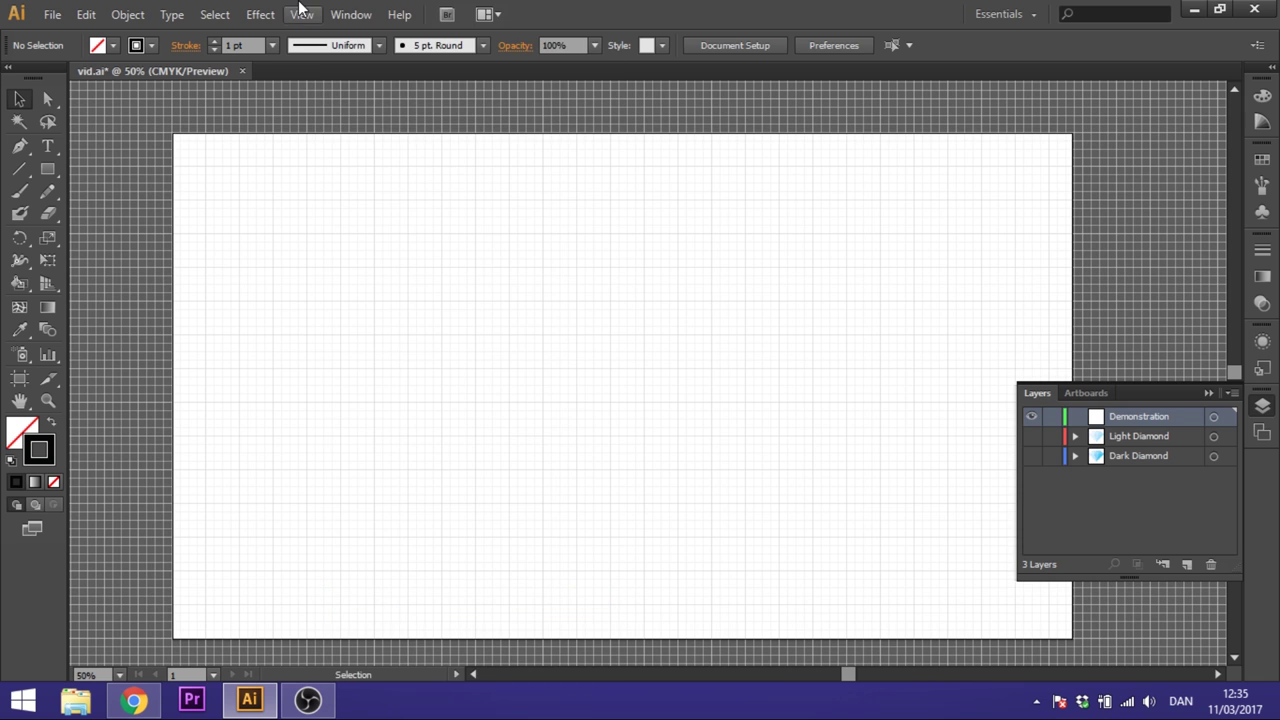
click(301, 14)
click(395, 621)
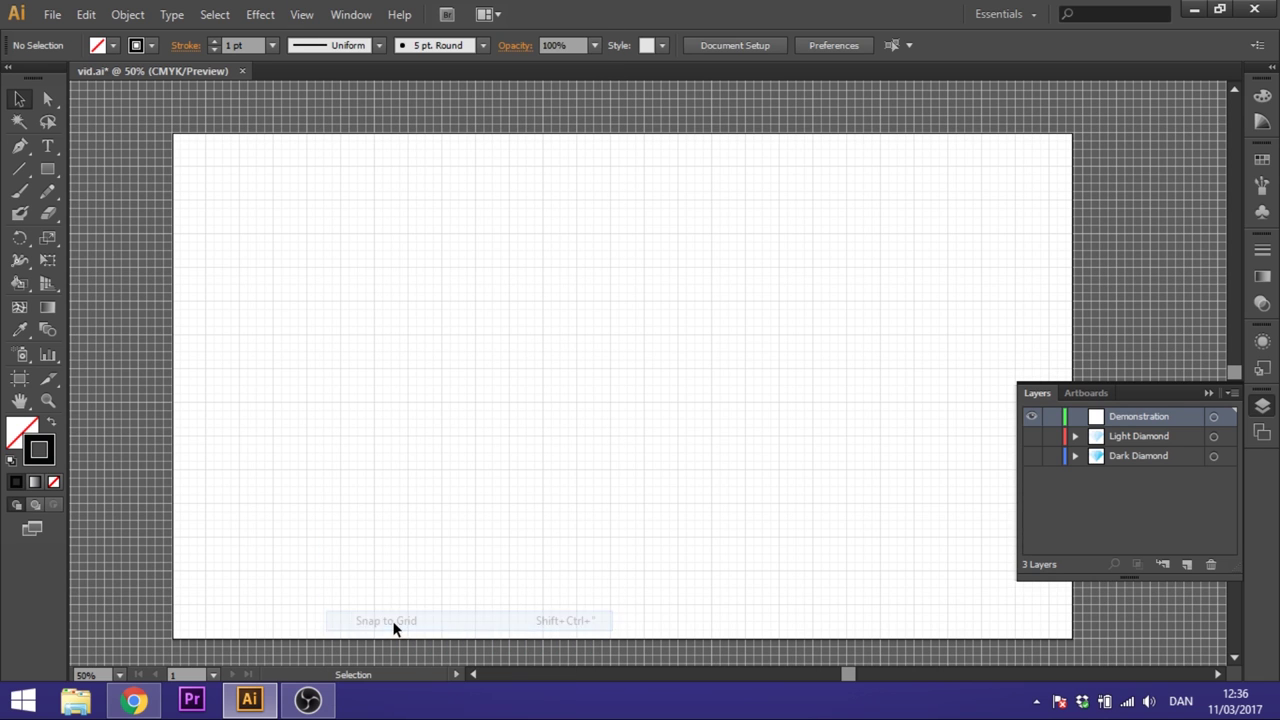
- Zoom the artboard to 150% and pick the Pen tool
click(47, 401)
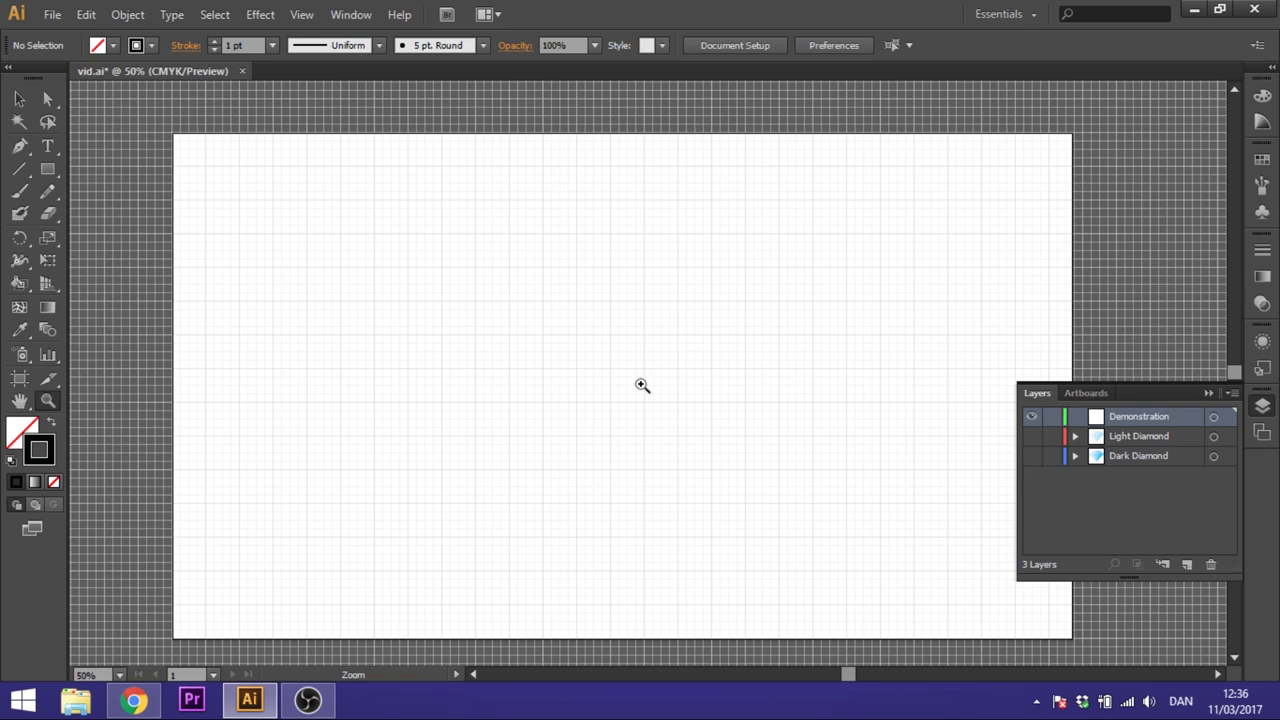
click(621, 361)
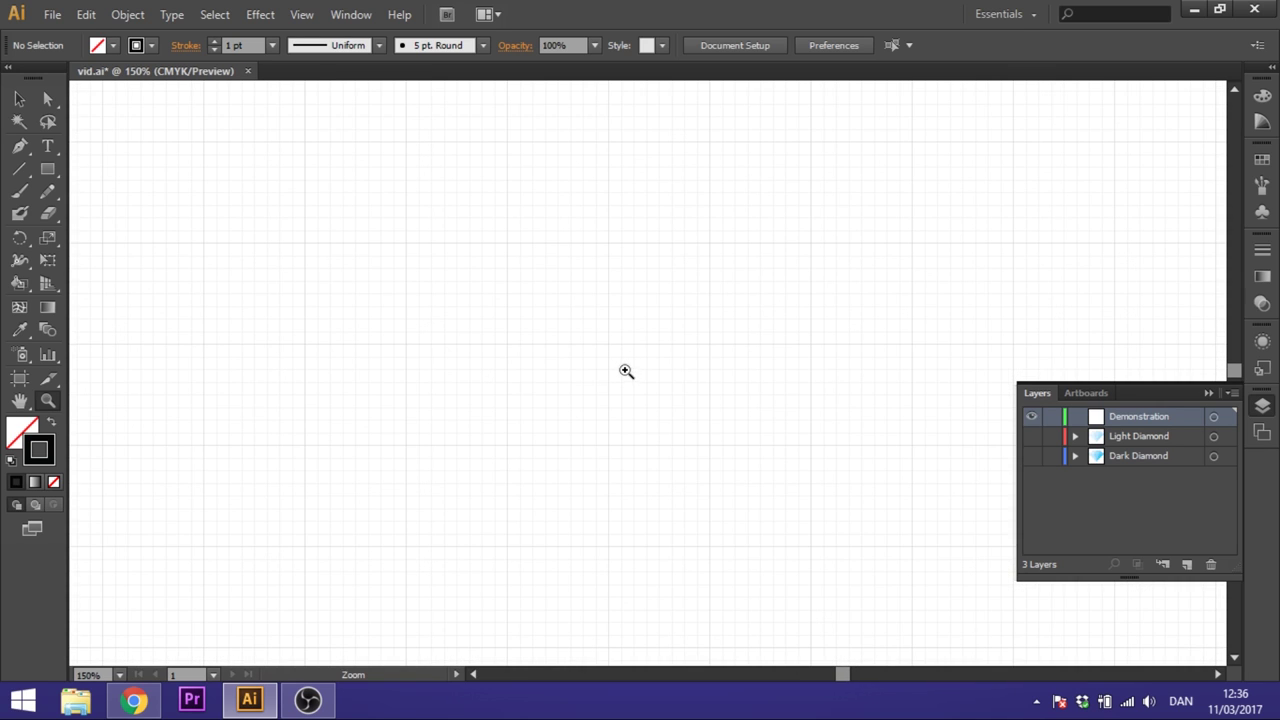
click(20, 147)
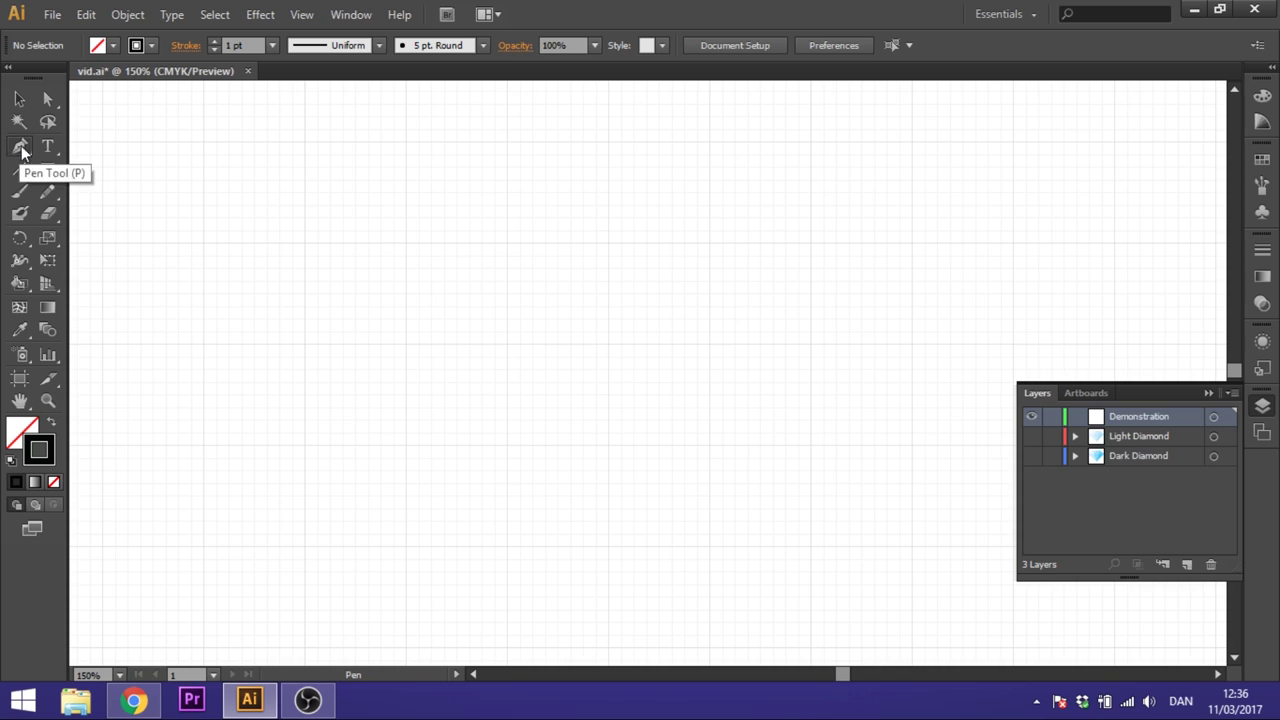
- Draw the closed, downward-pointing triangle base of the diamond on the grid
click(557, 395)
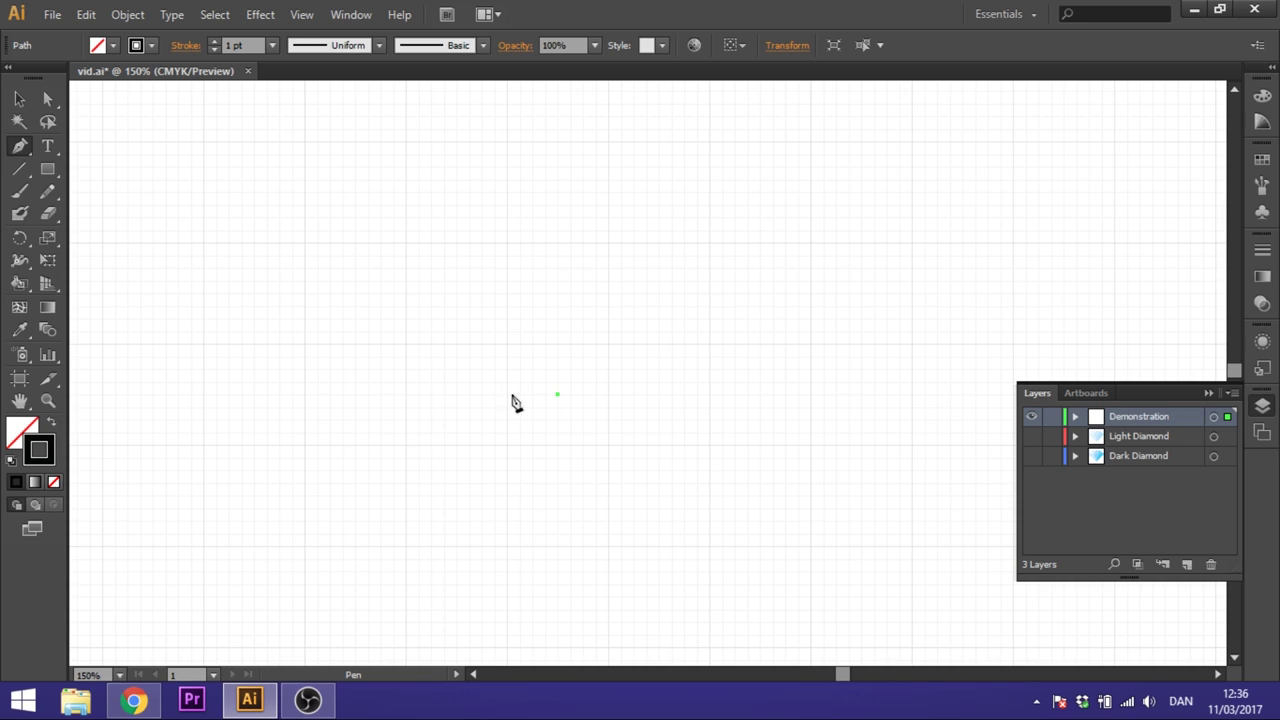
click(405, 243)
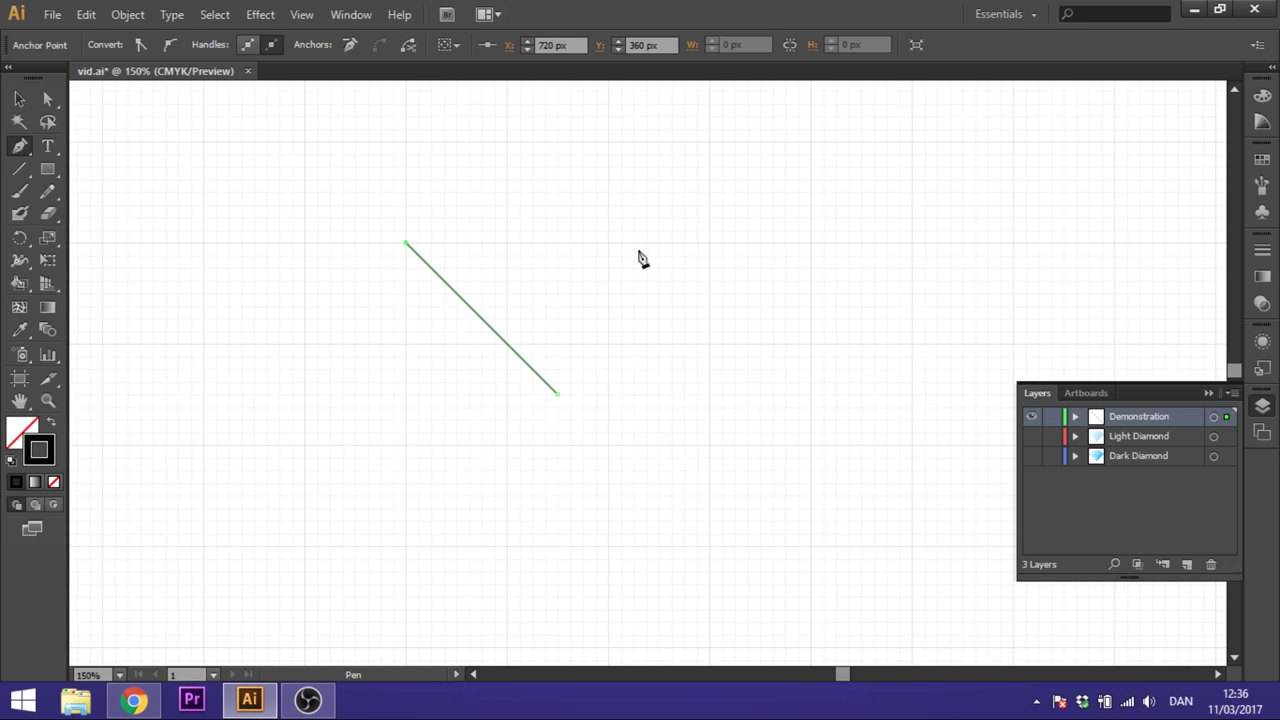
click(709, 243)
click(560, 398)
scroll(706, 360, up, 3)
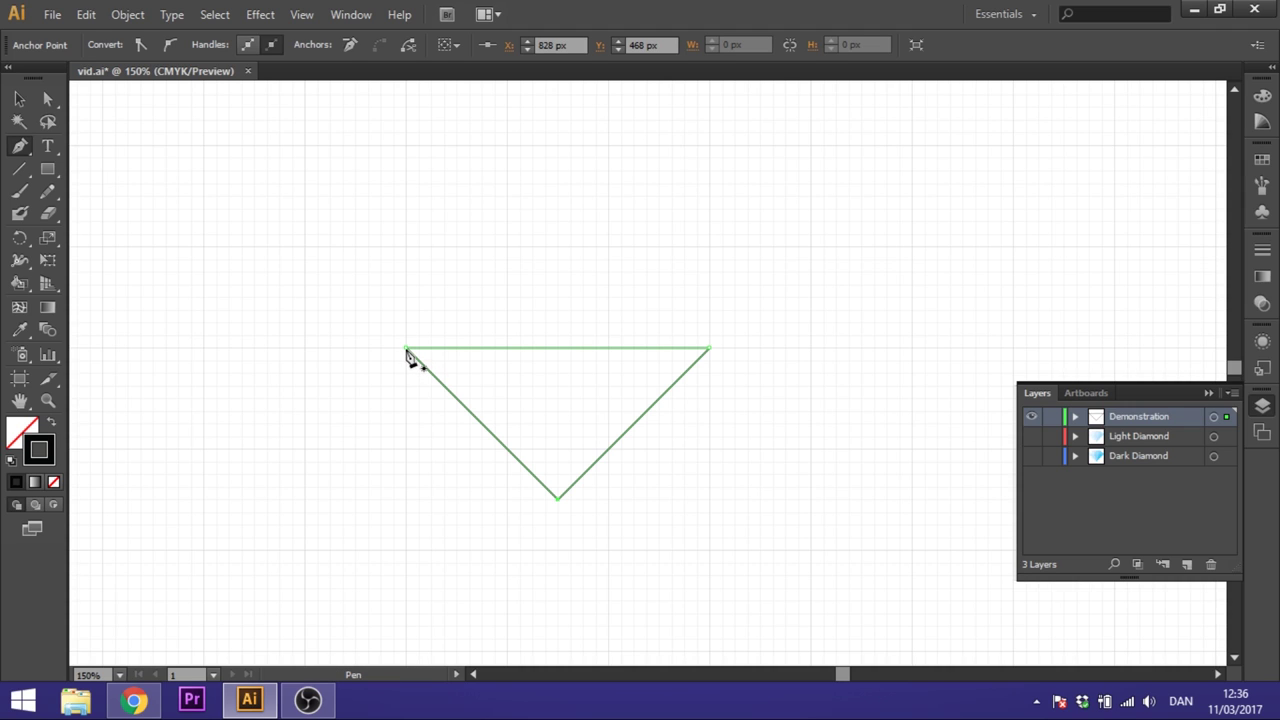
click(406, 350)
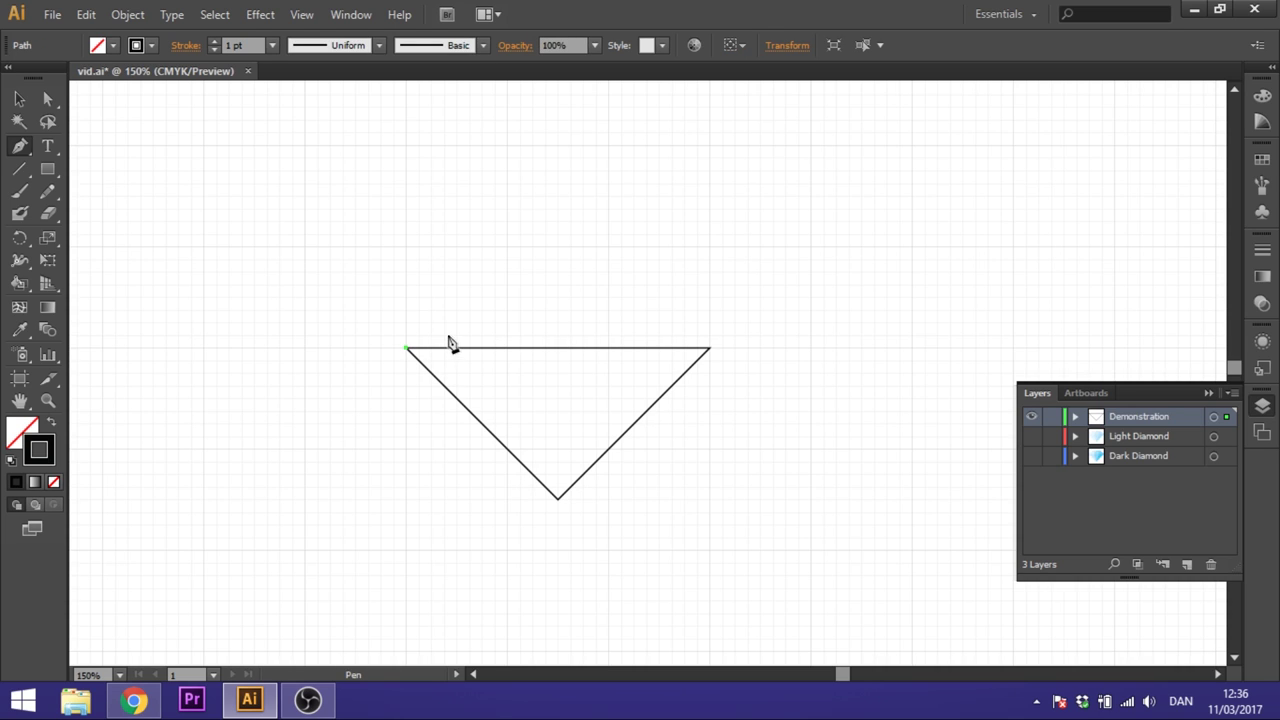
- Draw the trapezoid crown across the top, then deselect using Direct Selection
click(507, 298)
click(608, 297)
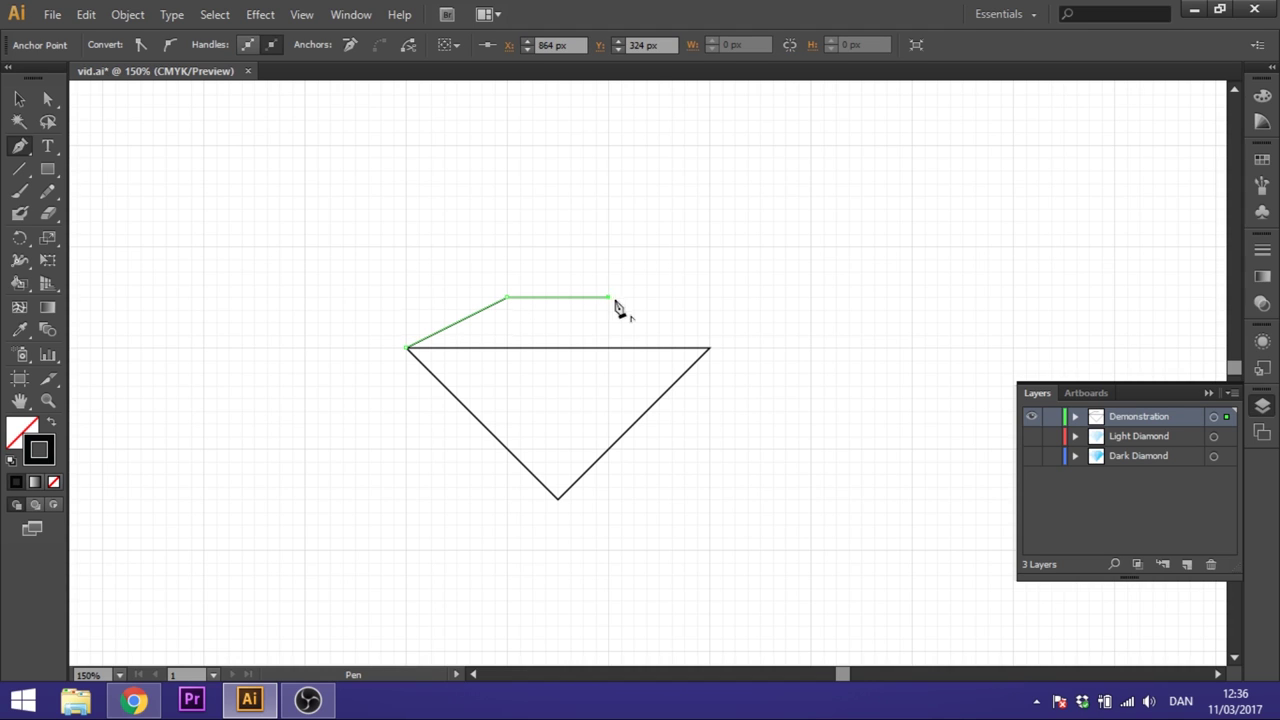
click(709, 348)
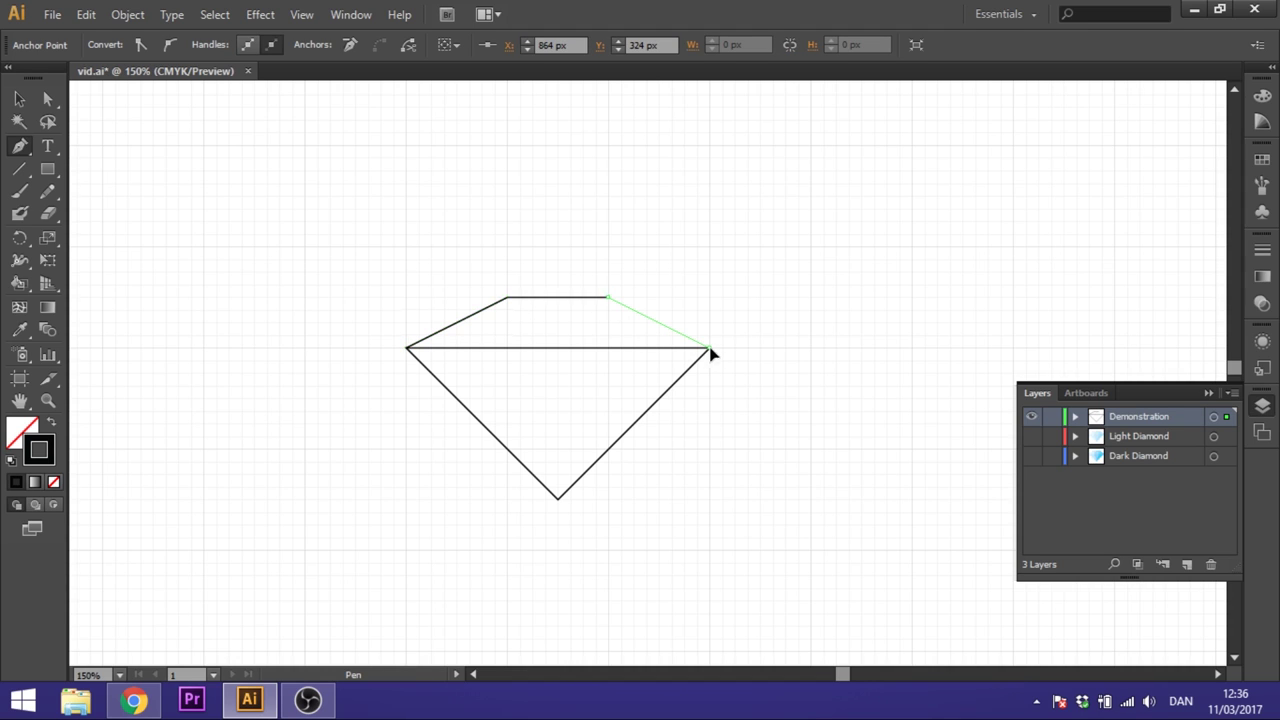
click(47, 99)
click(409, 278)
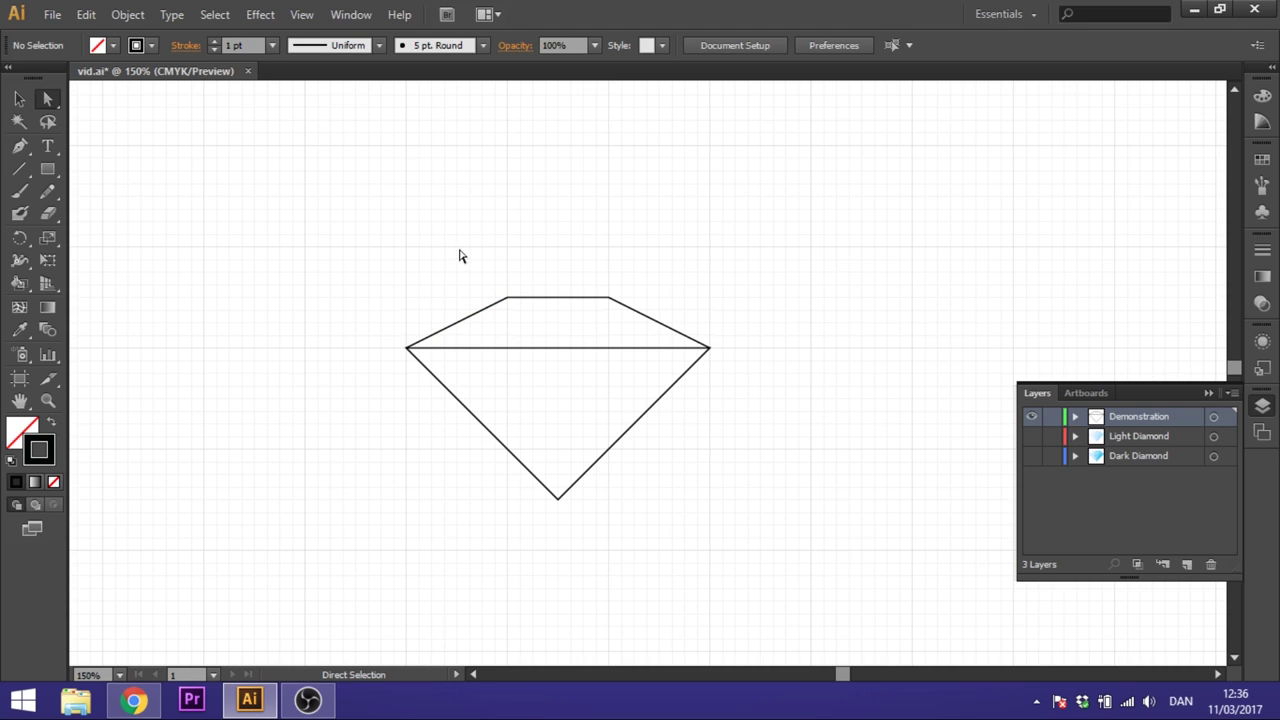
- Nudge the crown's top edge upward and push its top-left and top-right corners outward
drag(446, 234, 660, 318)
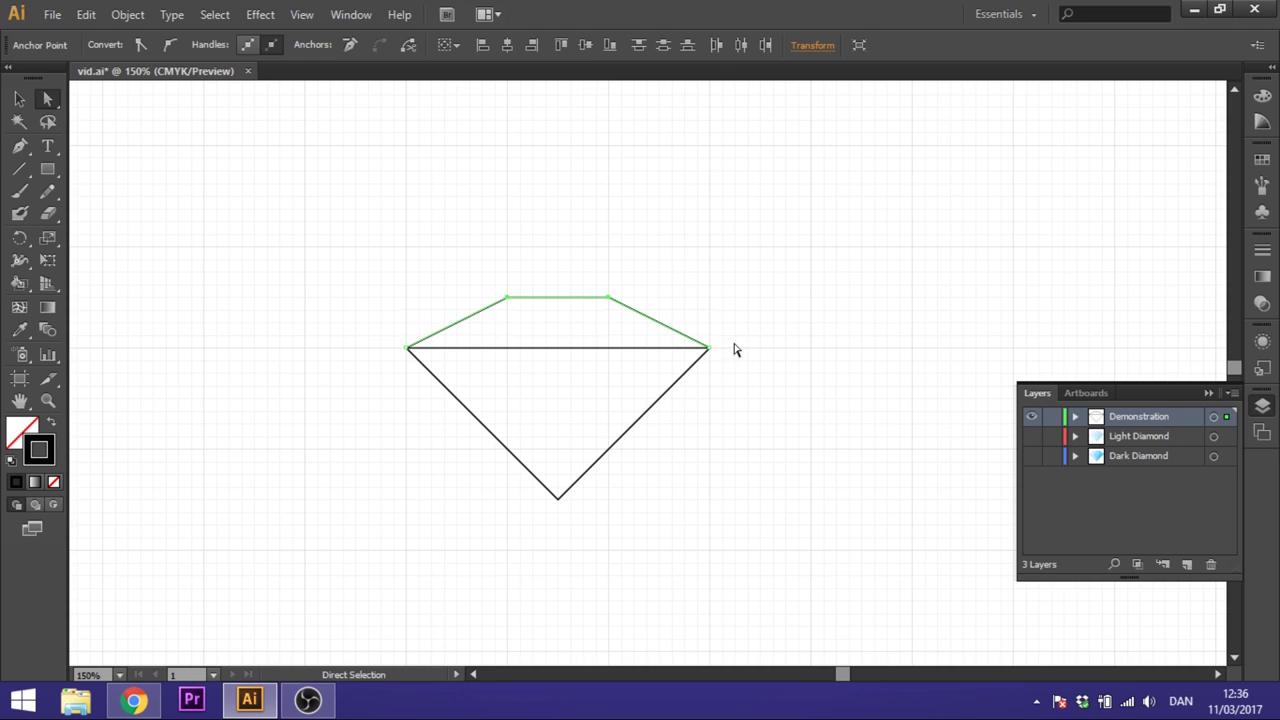
key(Up)
key(Up)
key(Up)
key(Up)
key(Up)
key(Up)
key(Up)
key(Up)
drag(460, 260, 546, 311)
key(Left)
key(Left)
key(Left)
key(Left)
key(Left)
key(Left)
key(Left)
key(Left)
key(Left)
key(Left)
key(Left)
key(Left)
key(Left)
key(Left)
key(Left)
key(Left)
key(Left)
key(Left)
drag(588, 252, 632, 312)
key(Right)
key(Right)
key(Right)
key(Right)
key(Right)
key(Right)
key(Right)
key(Right)
key(Right)
key(Right)
key(Right)
key(Right)
key(Right)
key(Right)
key(Right)
key(Right)
key(Right)
key(Right)
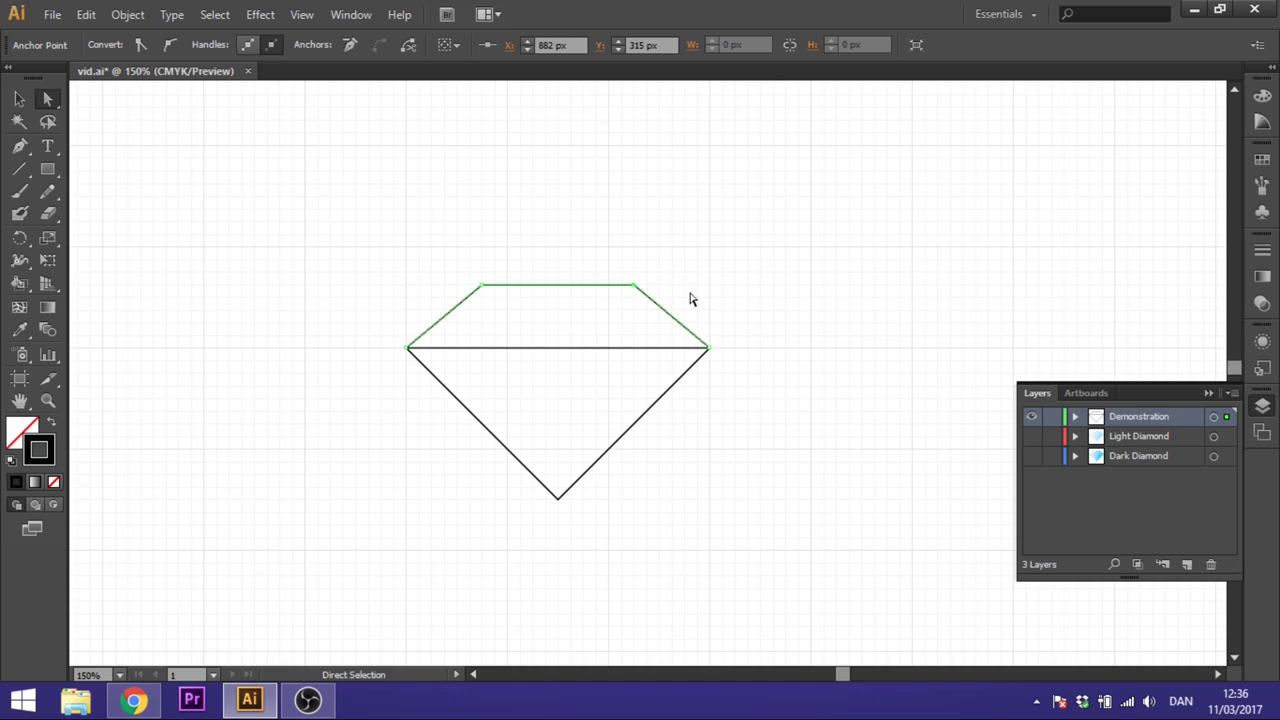
click(727, 262)
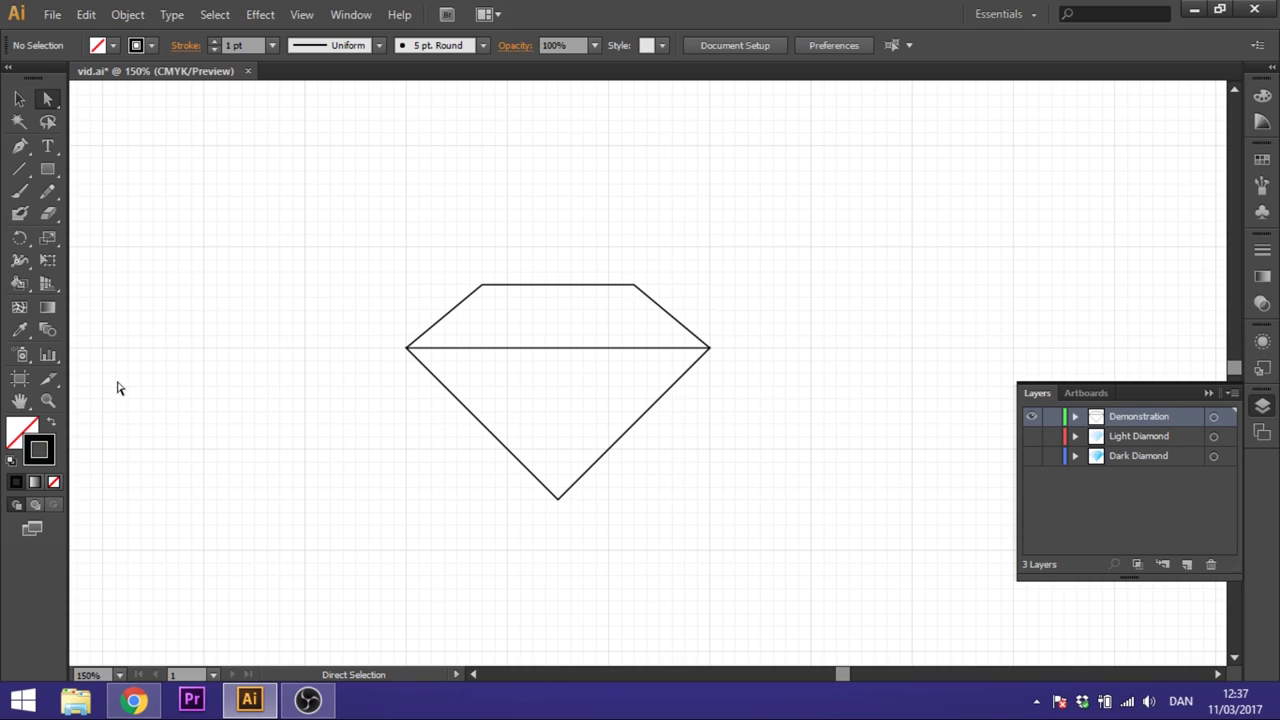
click(19, 174)
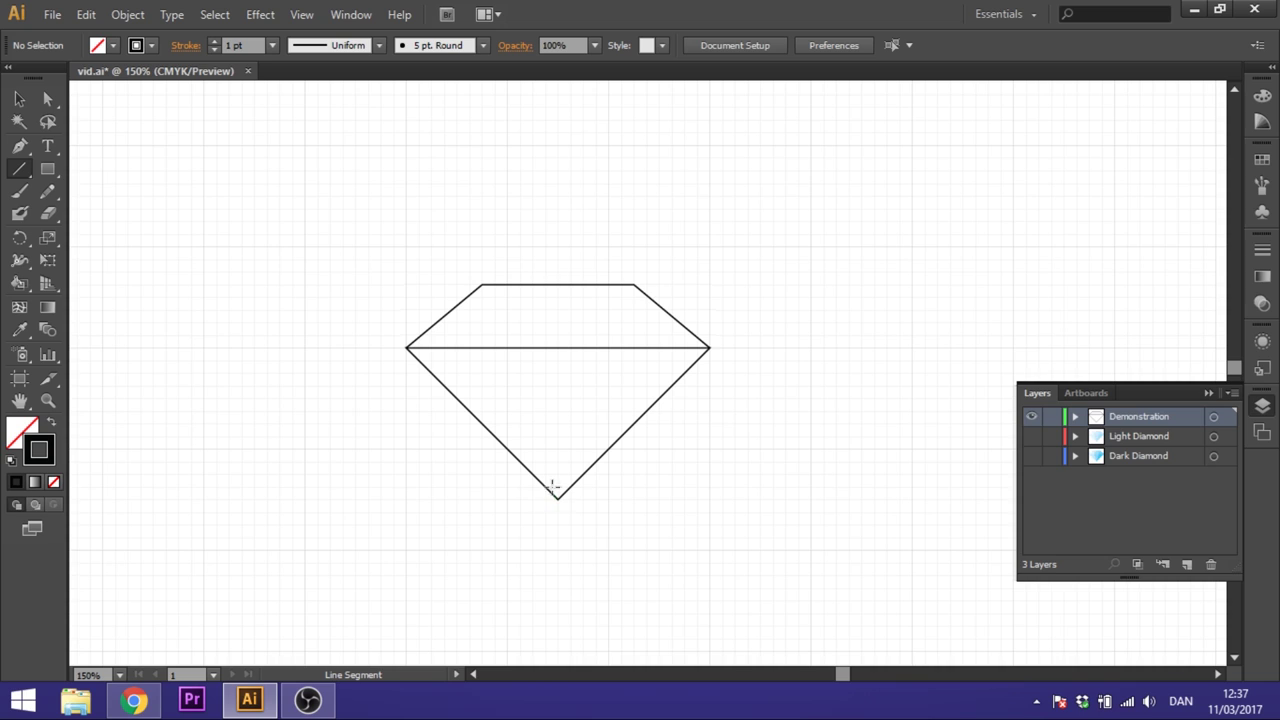
- Draw facet lines from the bottom point to the middle line and zigzag lines up to the crown corners
drag(556, 494, 508, 348)
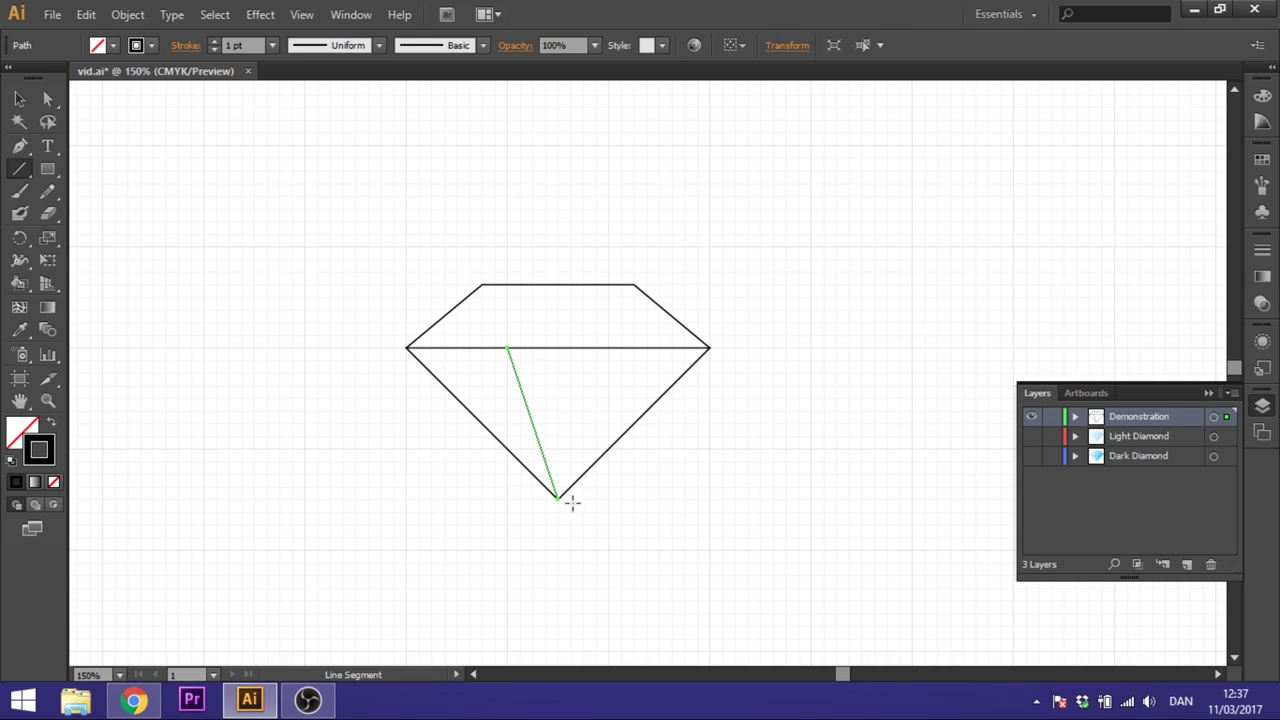
drag(557, 497, 609, 347)
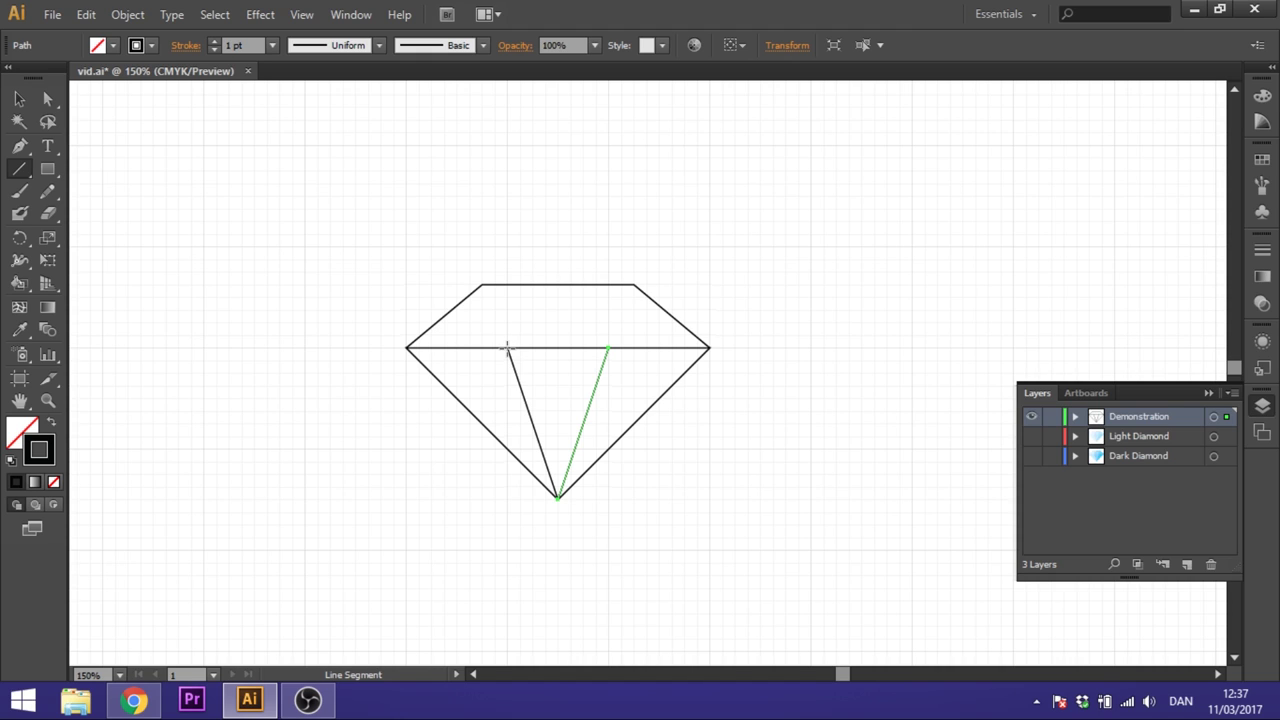
drag(508, 348, 481, 285)
drag(609, 347, 634, 285)
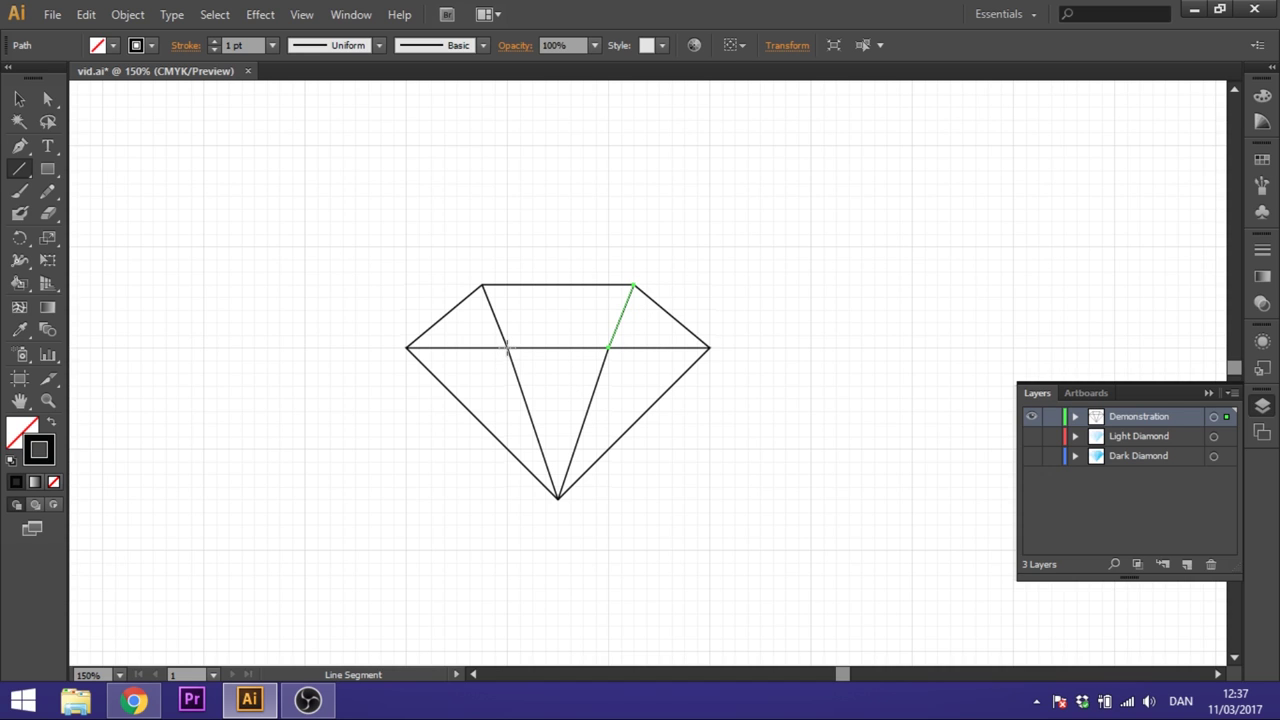
drag(507, 347, 607, 347)
click(19, 98)
click(388, 243)
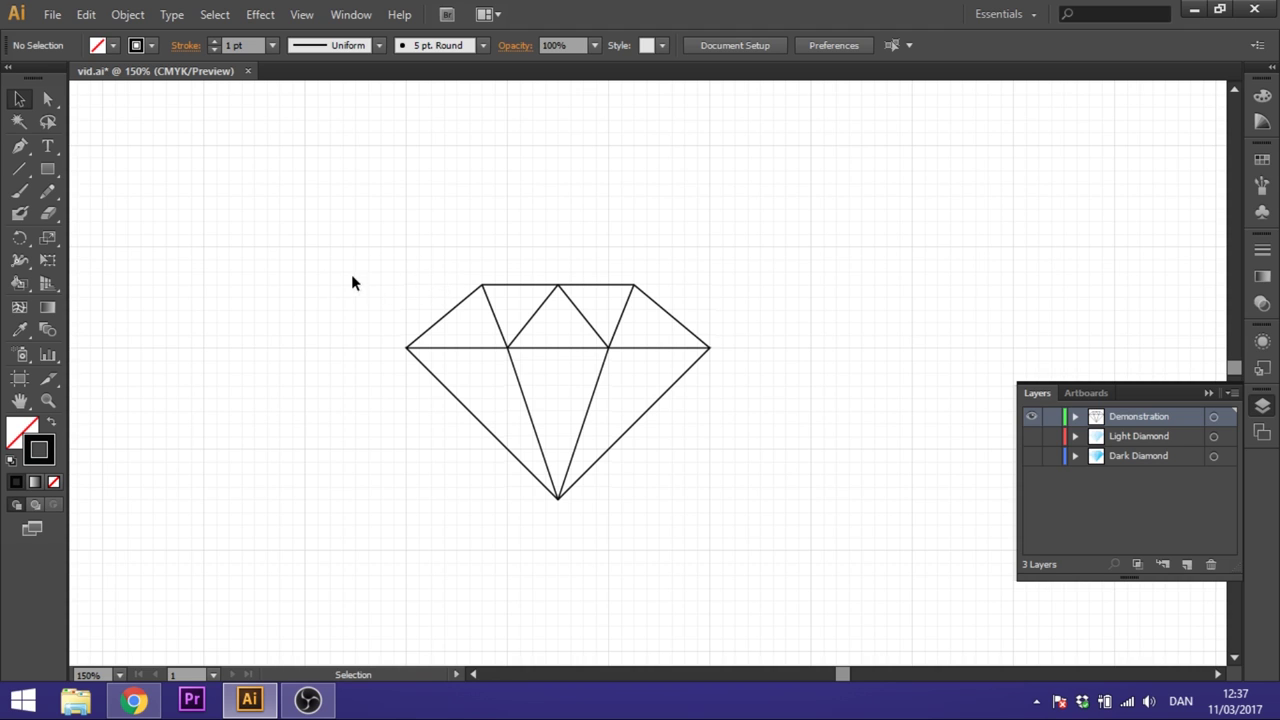
- Set the stroke of all diamond lines to None, reselect them, and show the blue swatches
drag(394, 257, 751, 497)
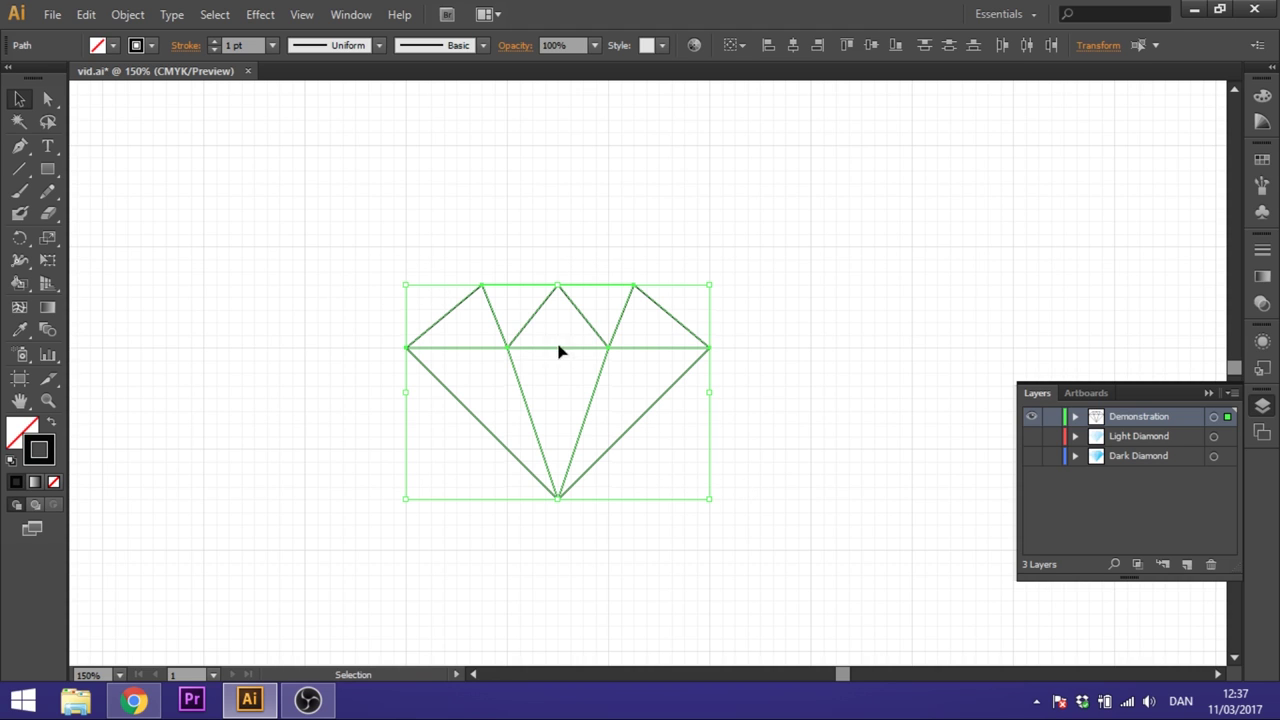
click(53, 483)
click(375, 318)
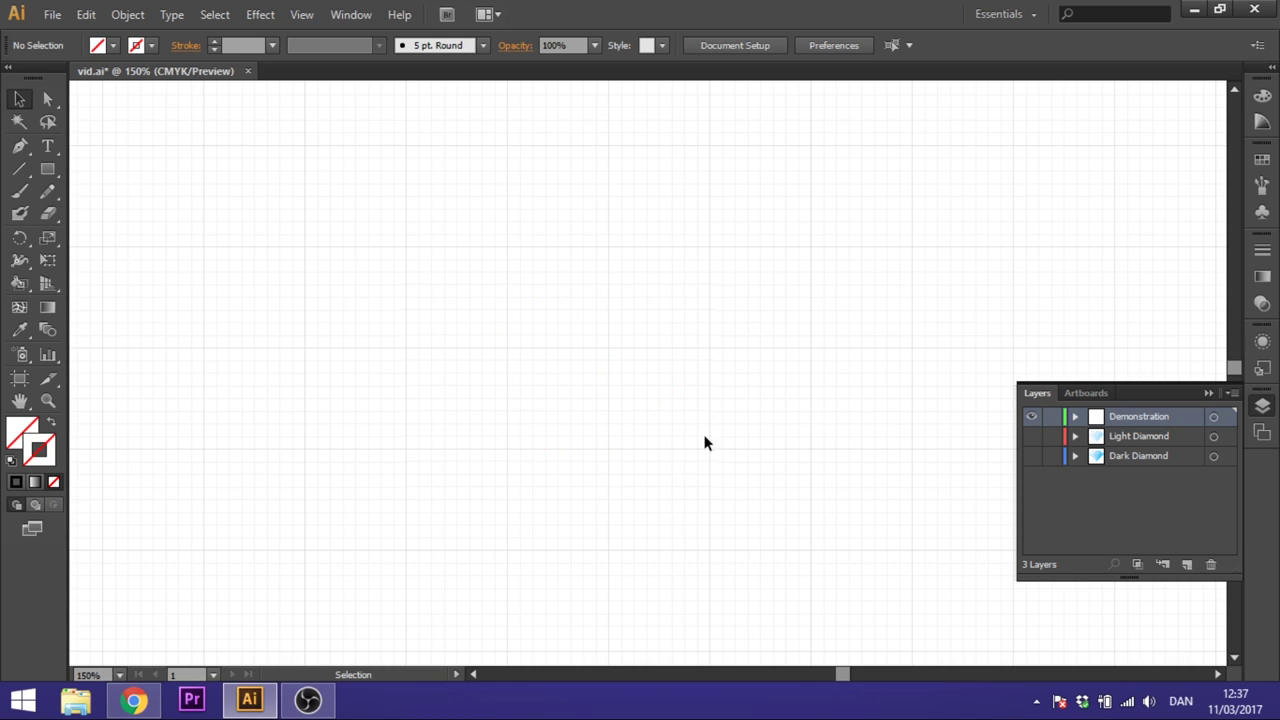
drag(448, 302, 766, 524)
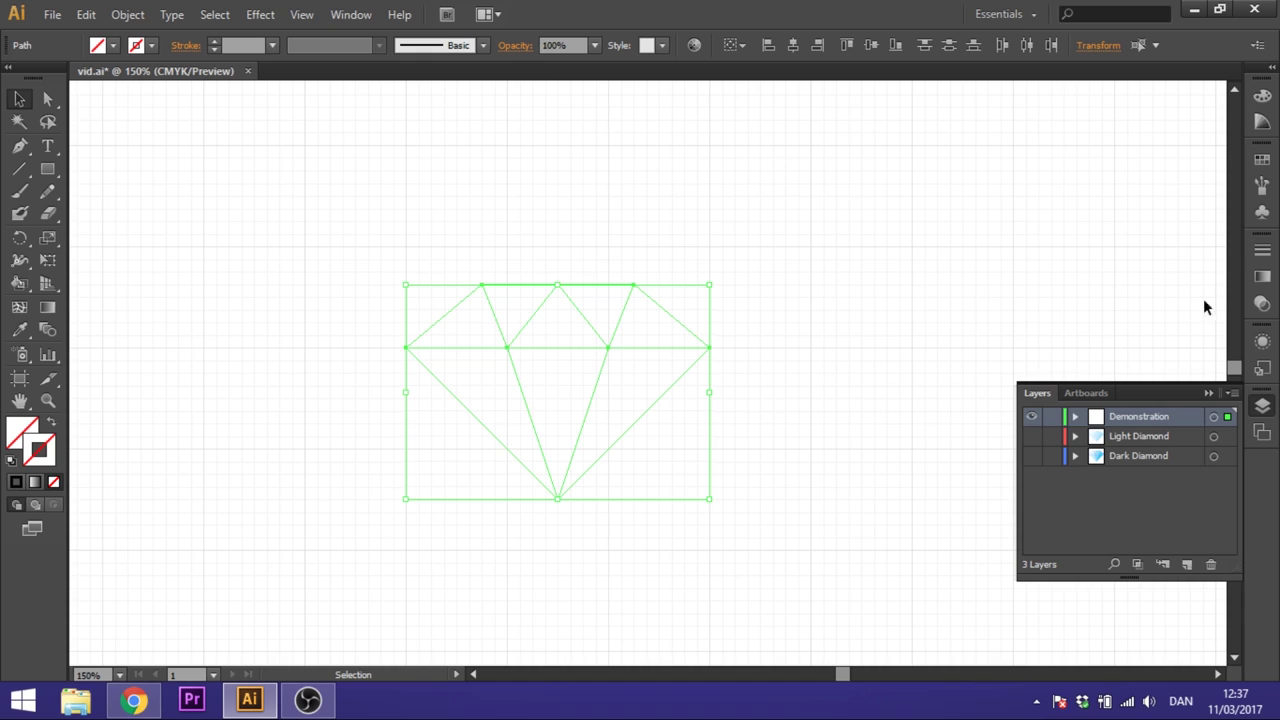
click(1262, 159)
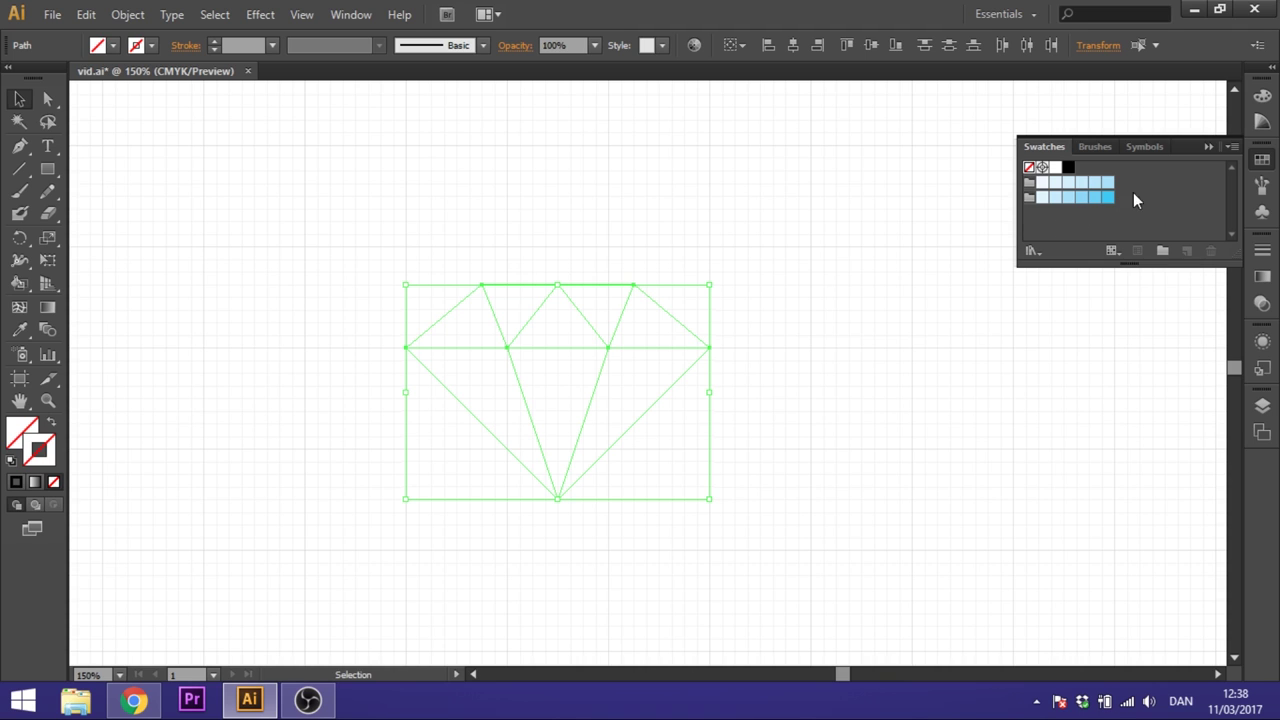
click(1232, 148)
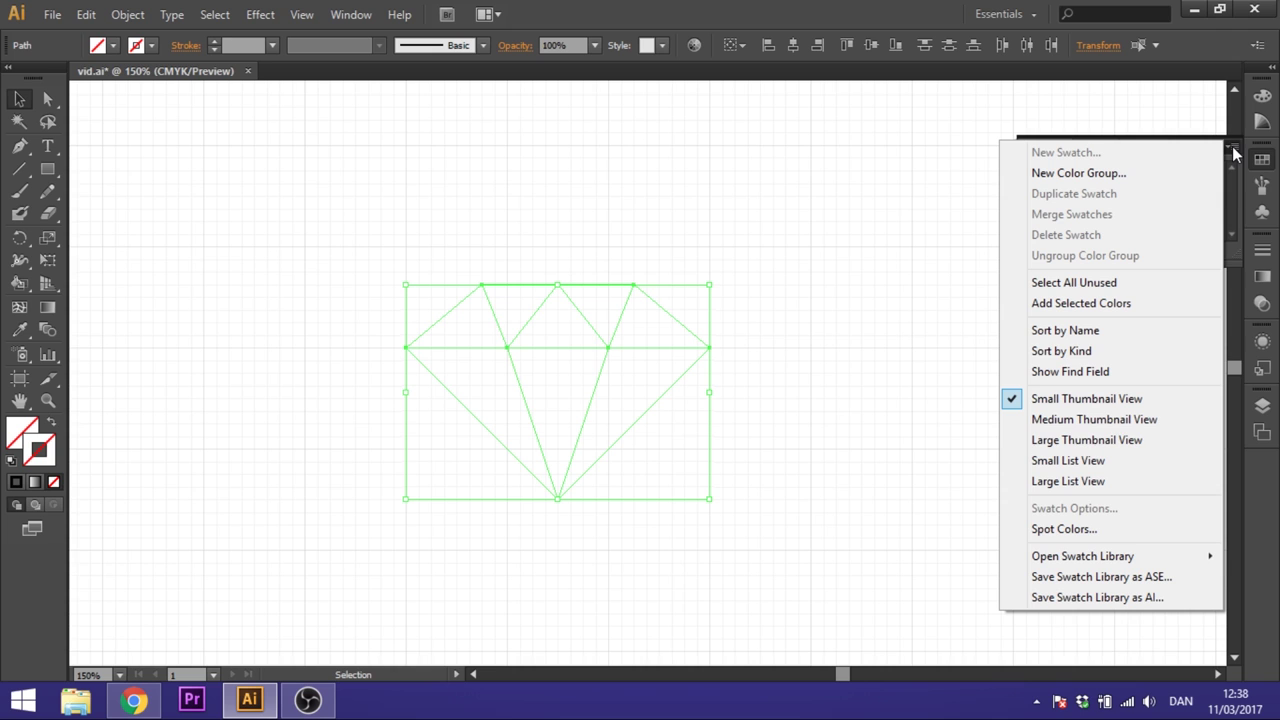
mouse_move(1090, 562)
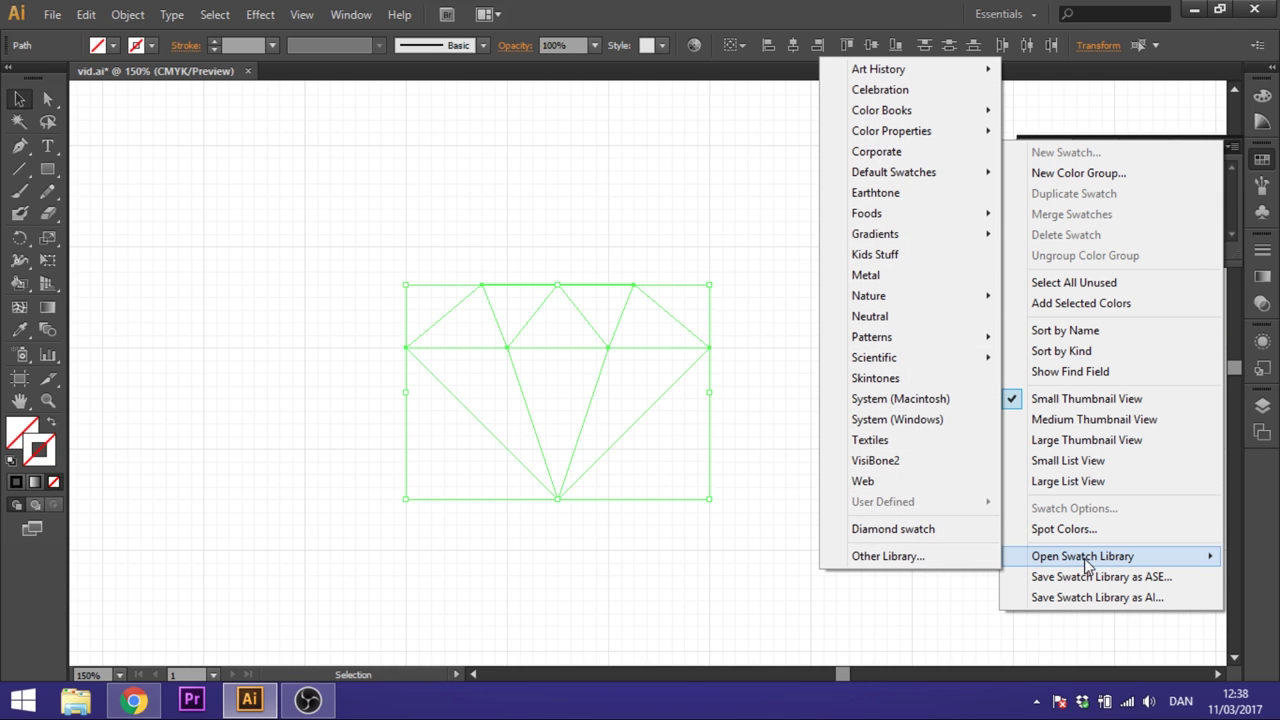
click(920, 557)
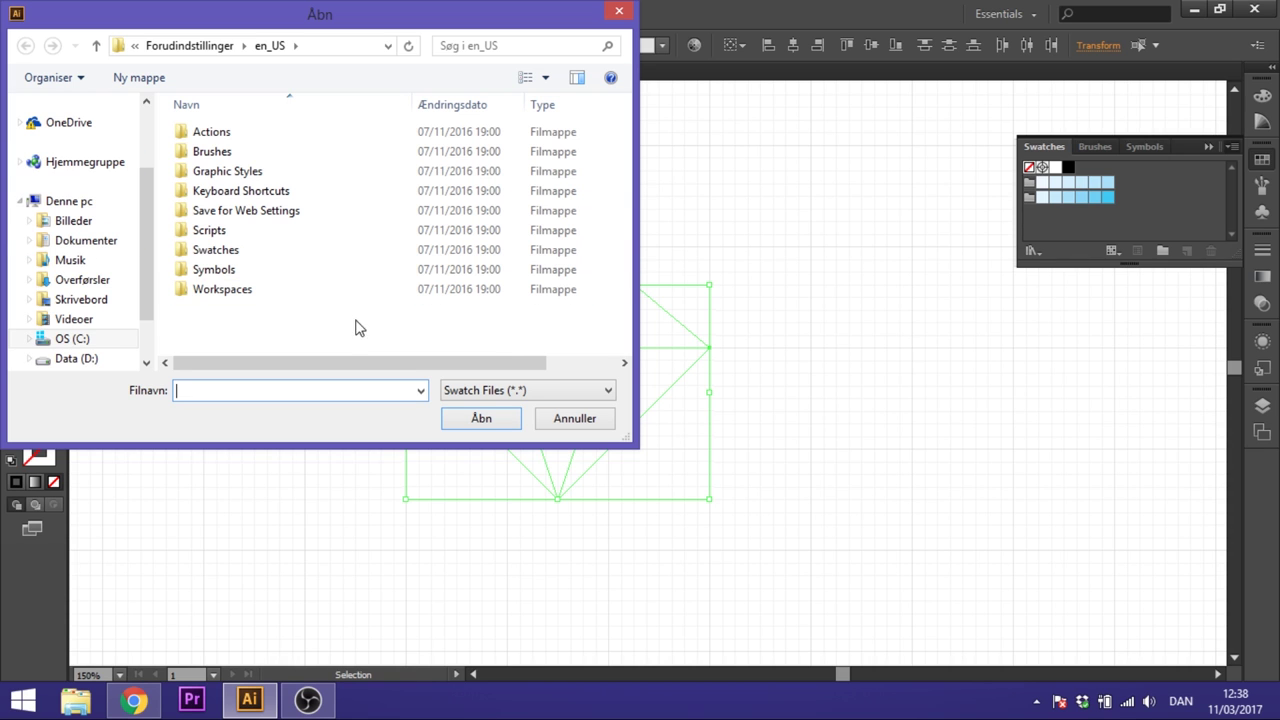
click(575, 420)
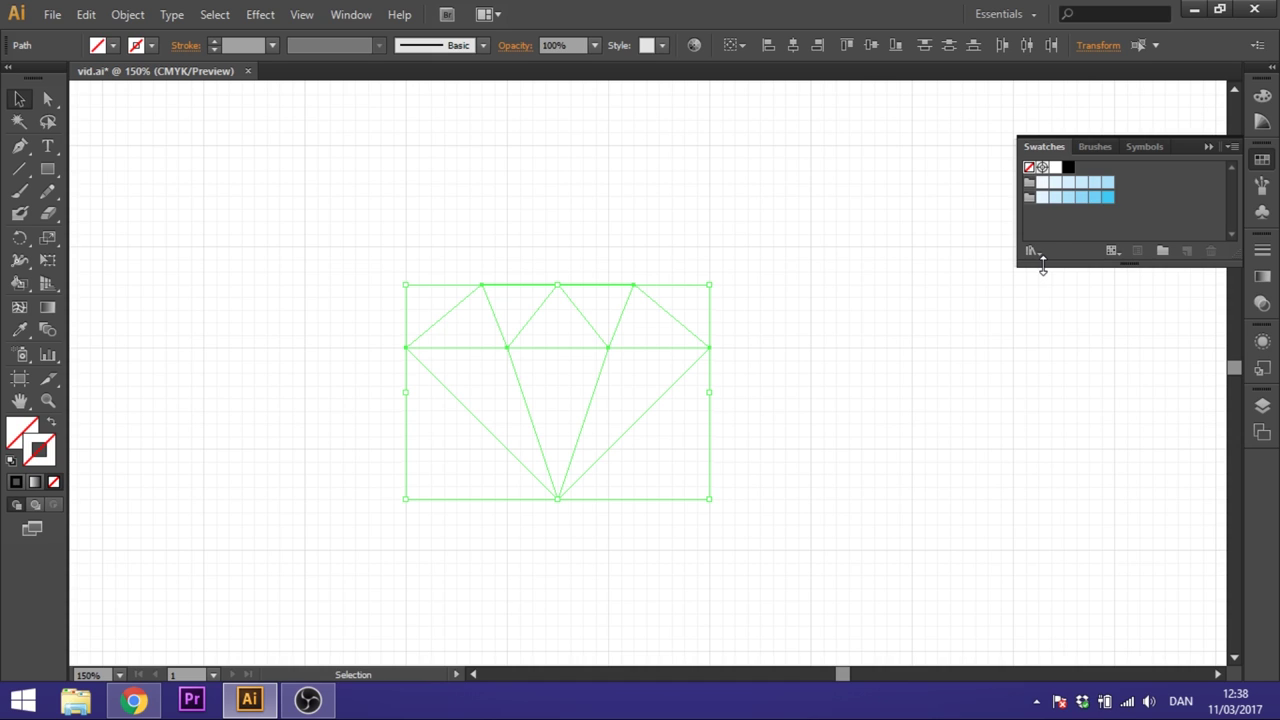
- Make the diamond a Live Paint group and fill the top-left facet with the lightest blue
click(18, 288)
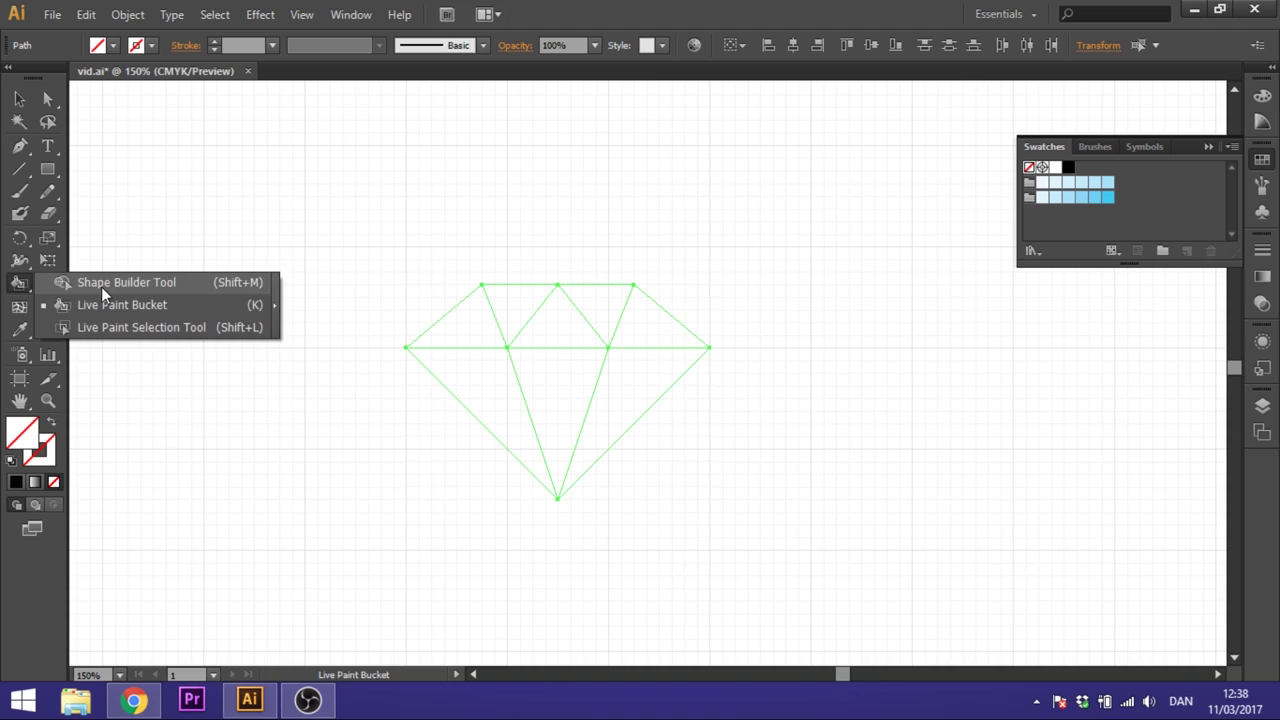
click(101, 283)
click(21, 284)
click(115, 306)
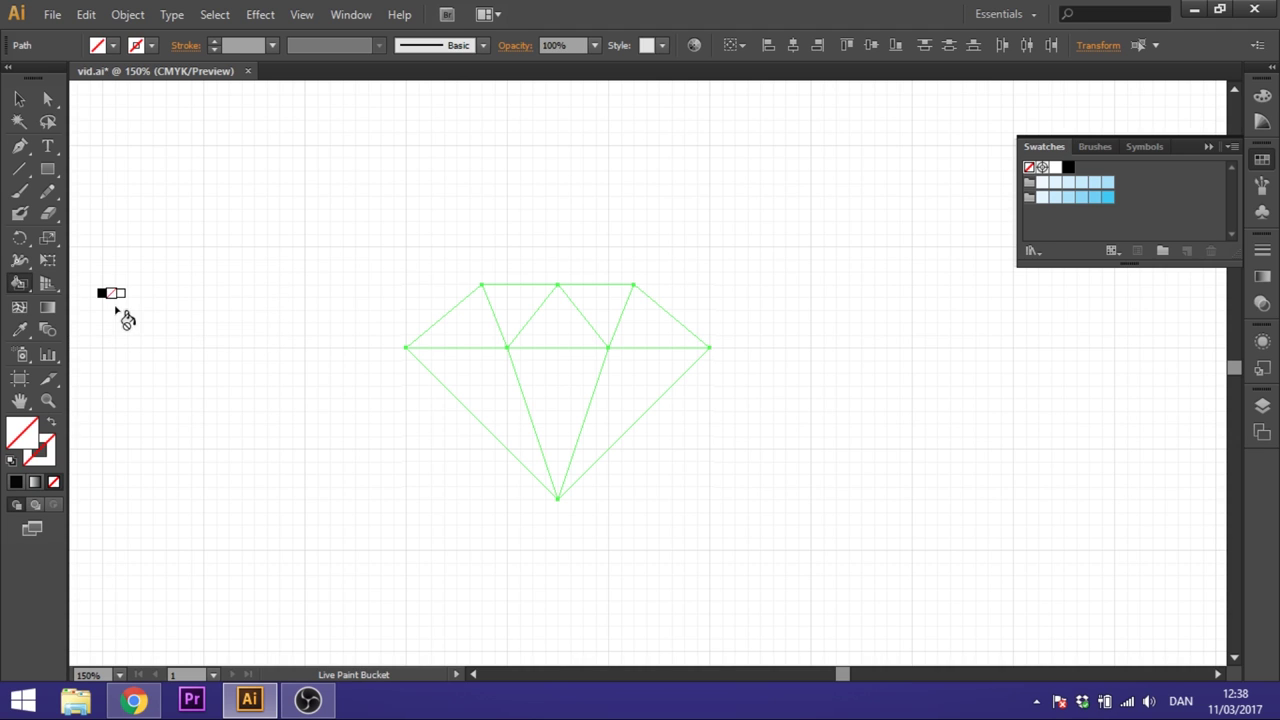
click(1042, 197)
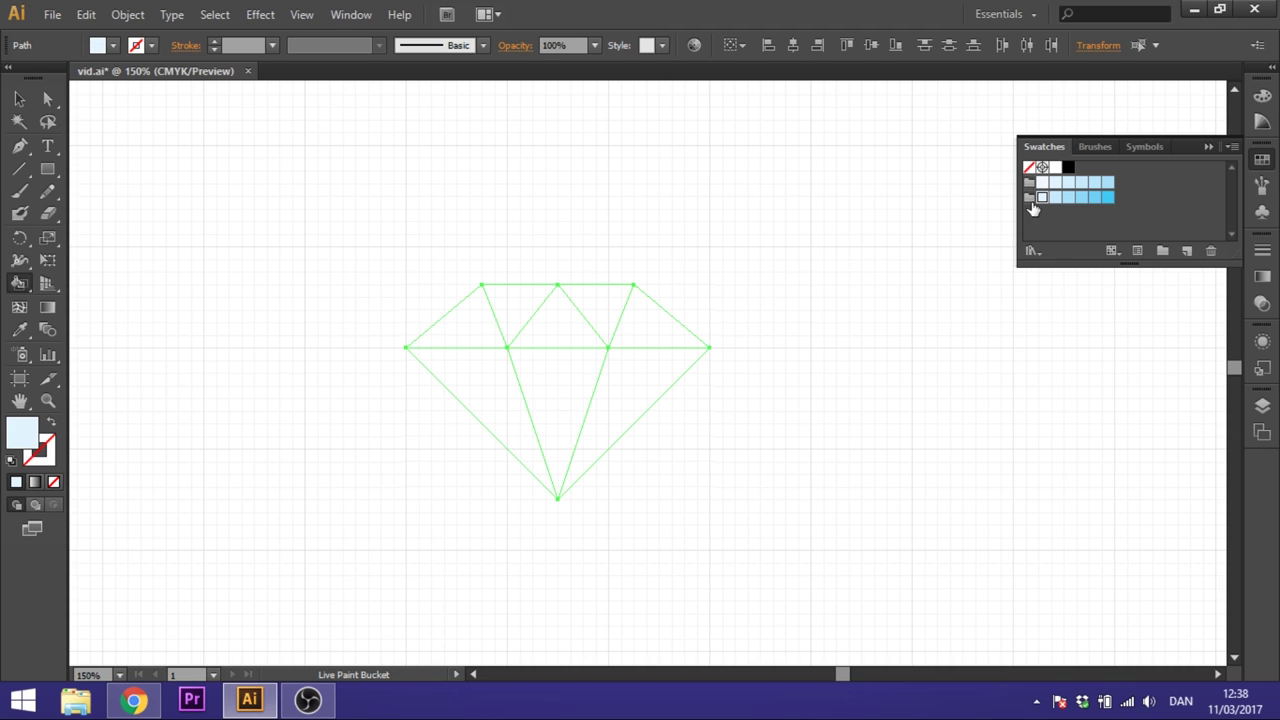
click(480, 323)
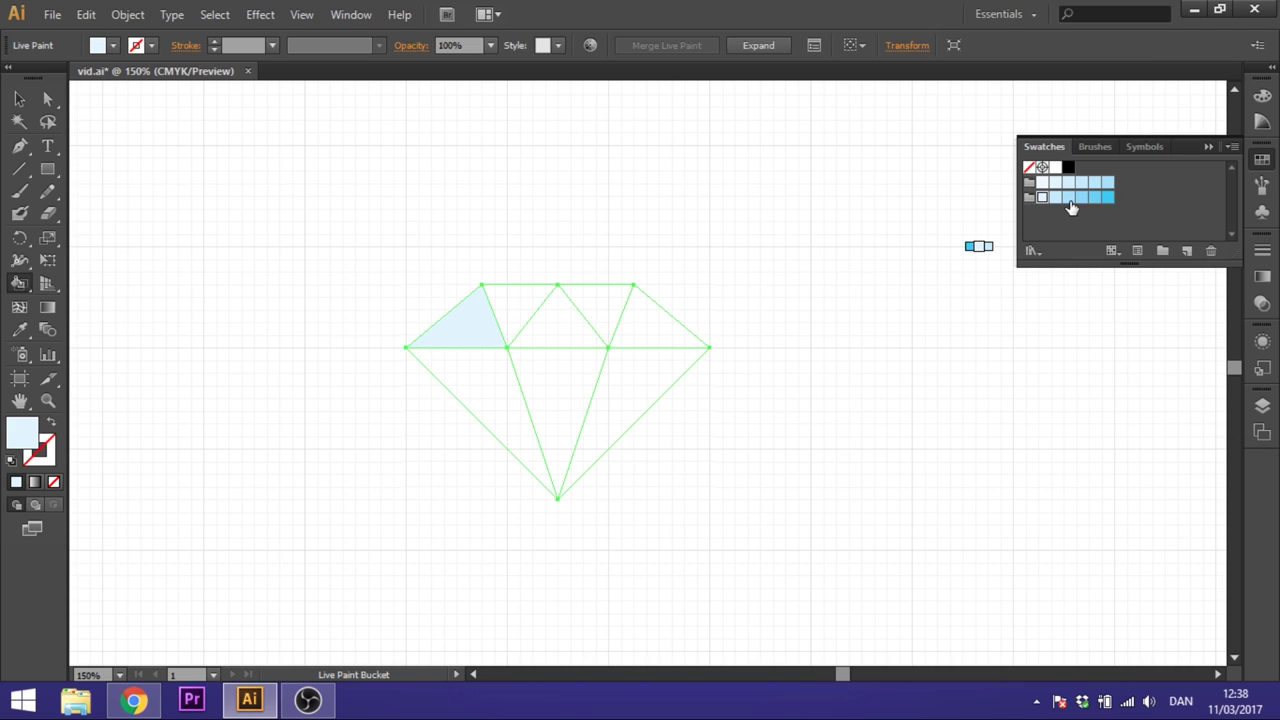
- Fill the remaining four crown facets with progressively darker blues from left to right
click(1055, 200)
click(524, 306)
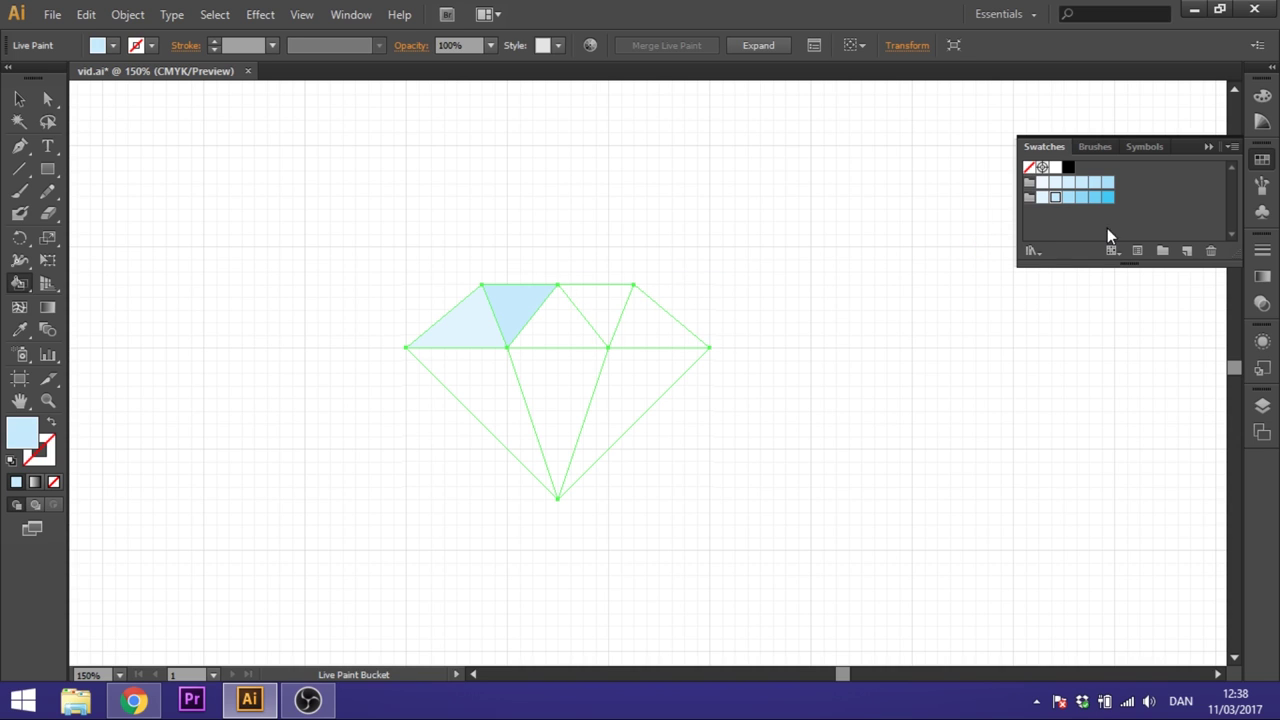
click(1068, 197)
click(565, 325)
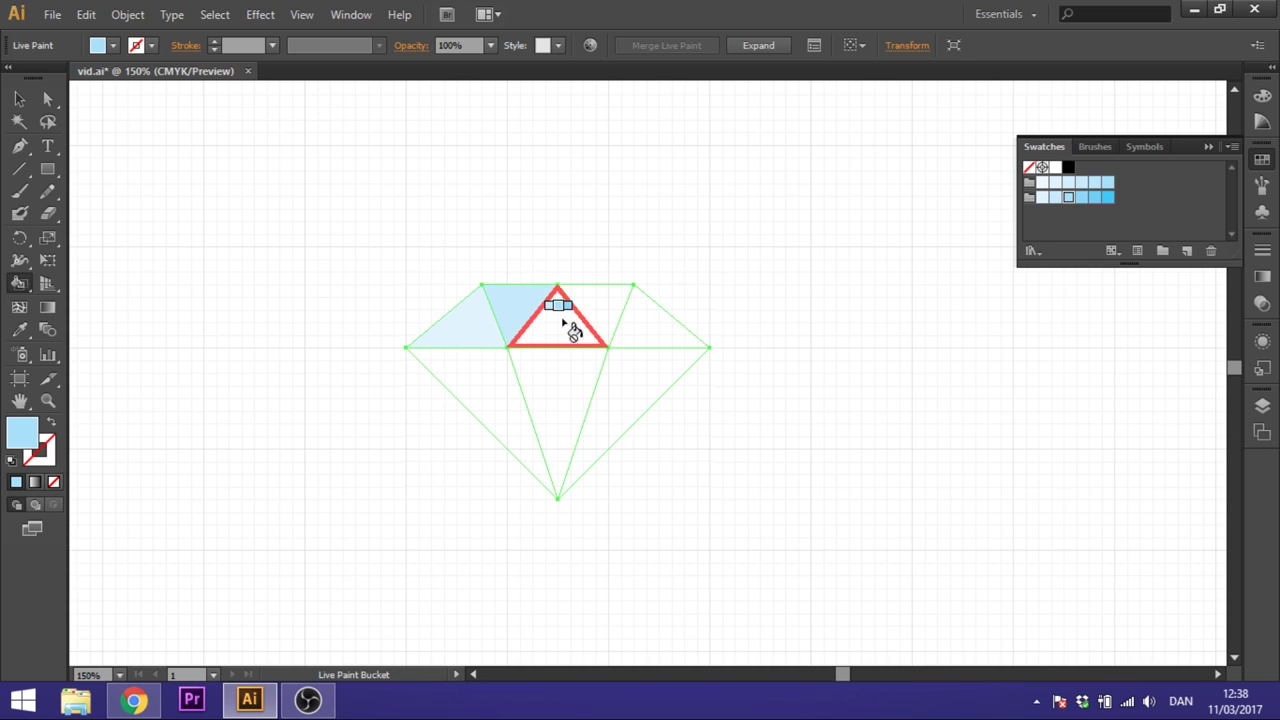
click(1082, 199)
click(608, 300)
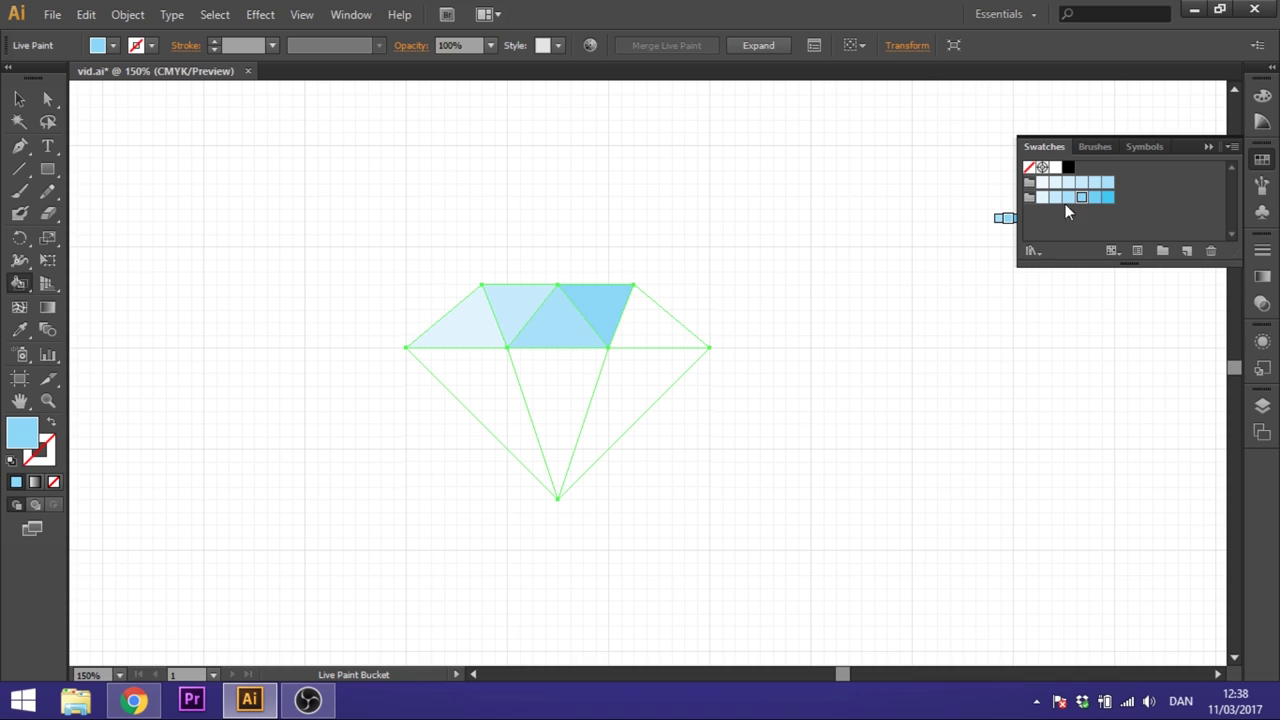
click(1094, 199)
click(651, 337)
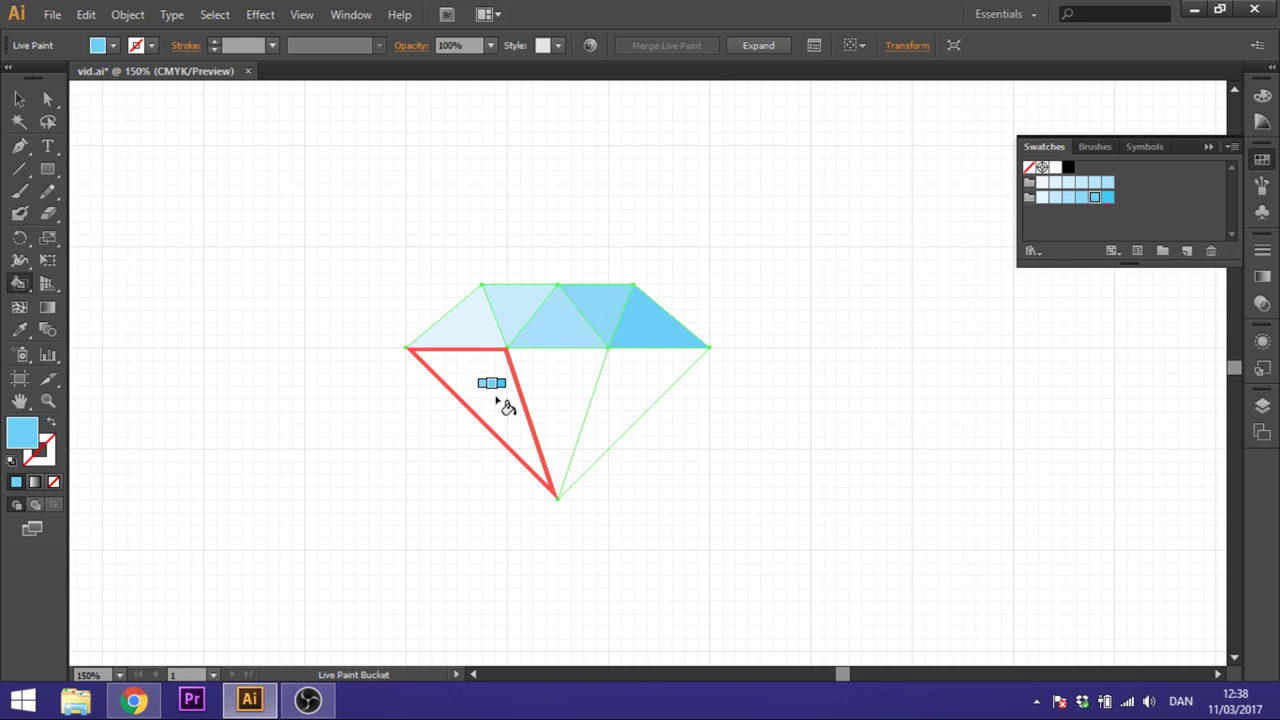
- Paint the lower facets light, medium and bright blue plus the top-centre triangle, then deselect
click(1054, 197)
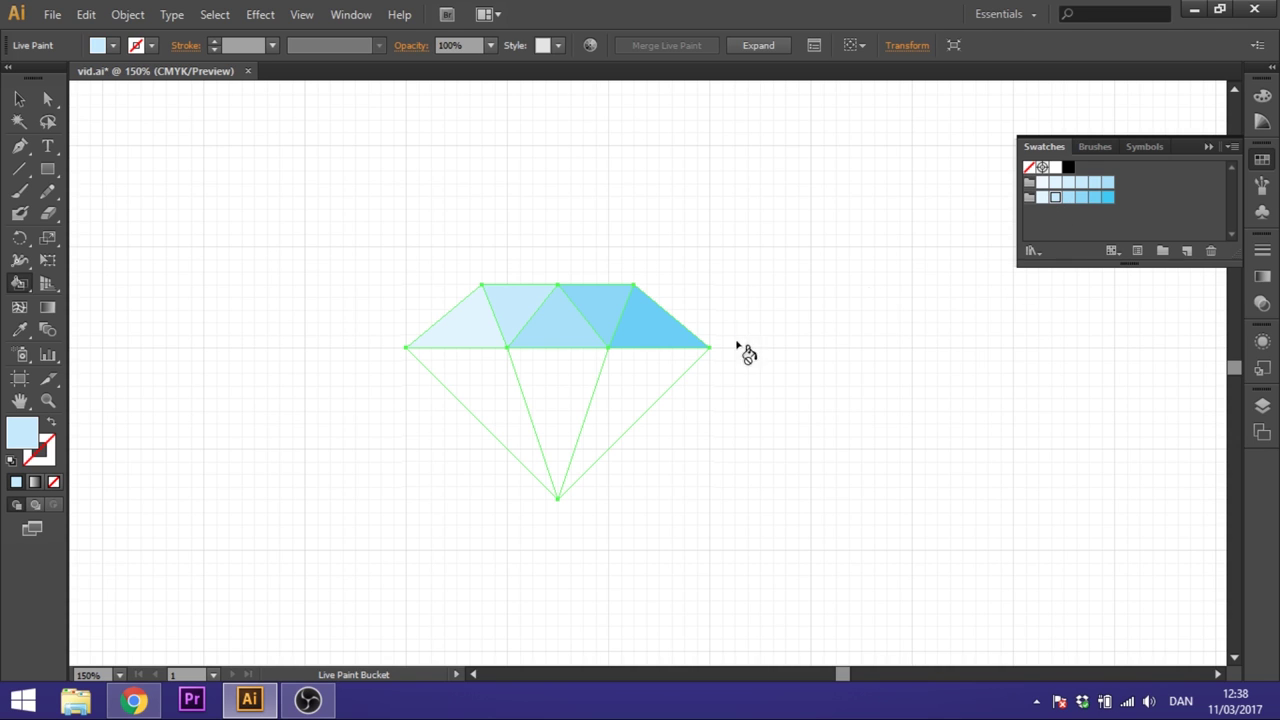
click(490, 383)
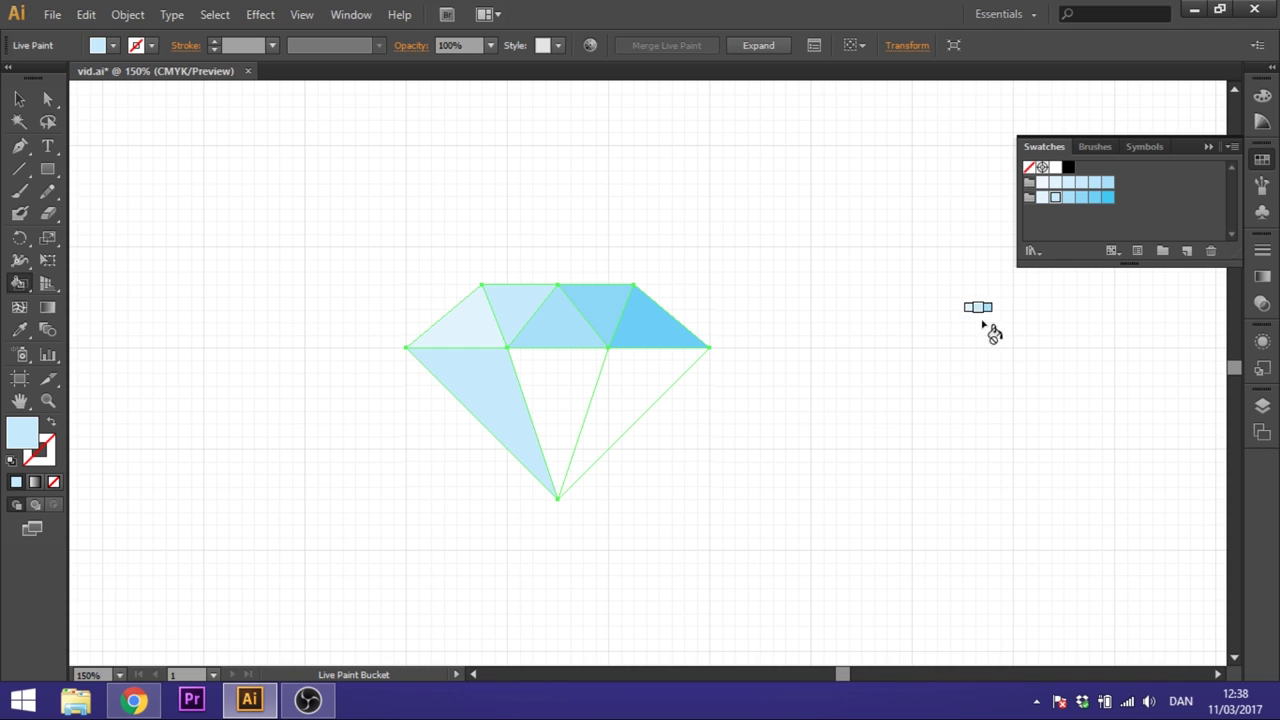
click(558, 336)
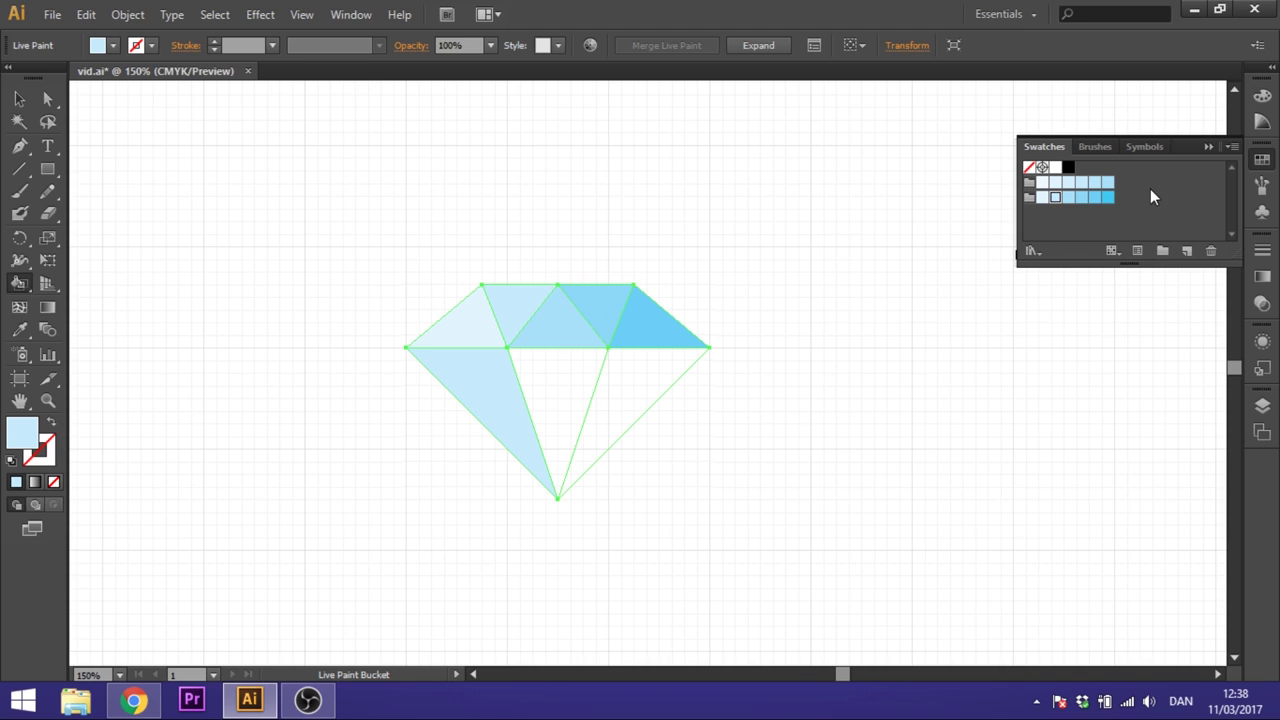
click(1081, 199)
click(563, 405)
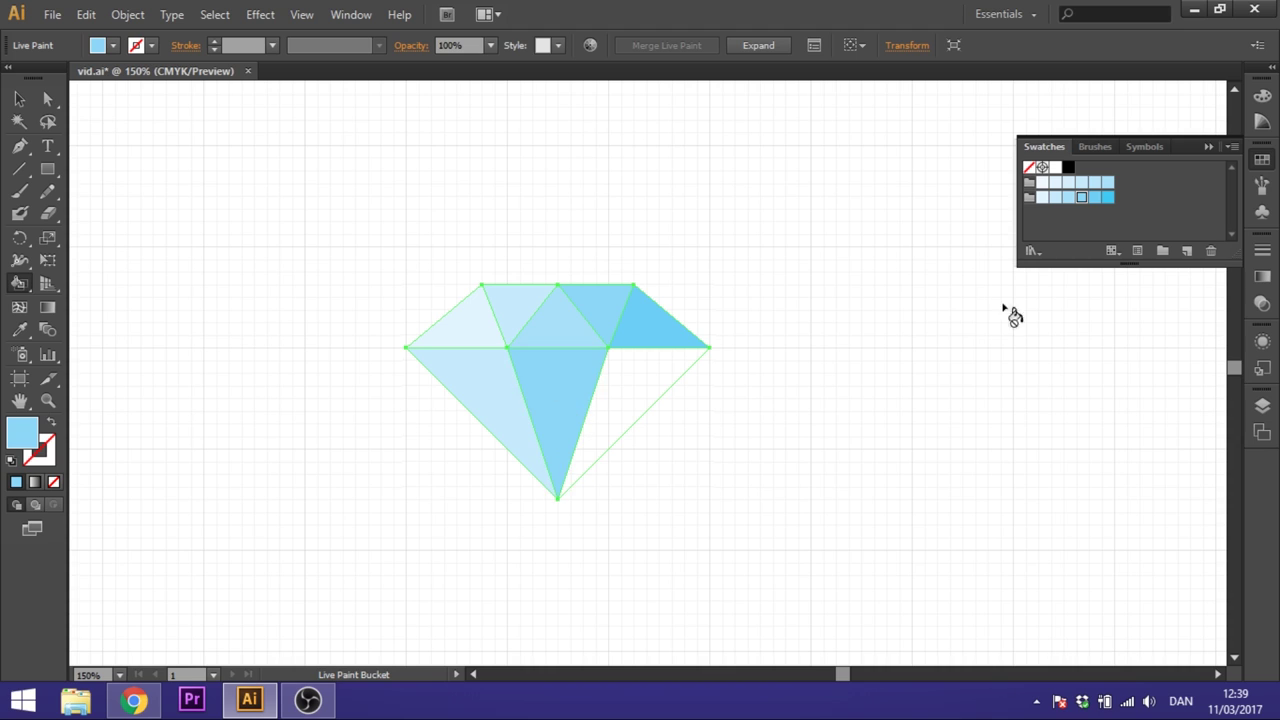
click(1107, 198)
click(650, 392)
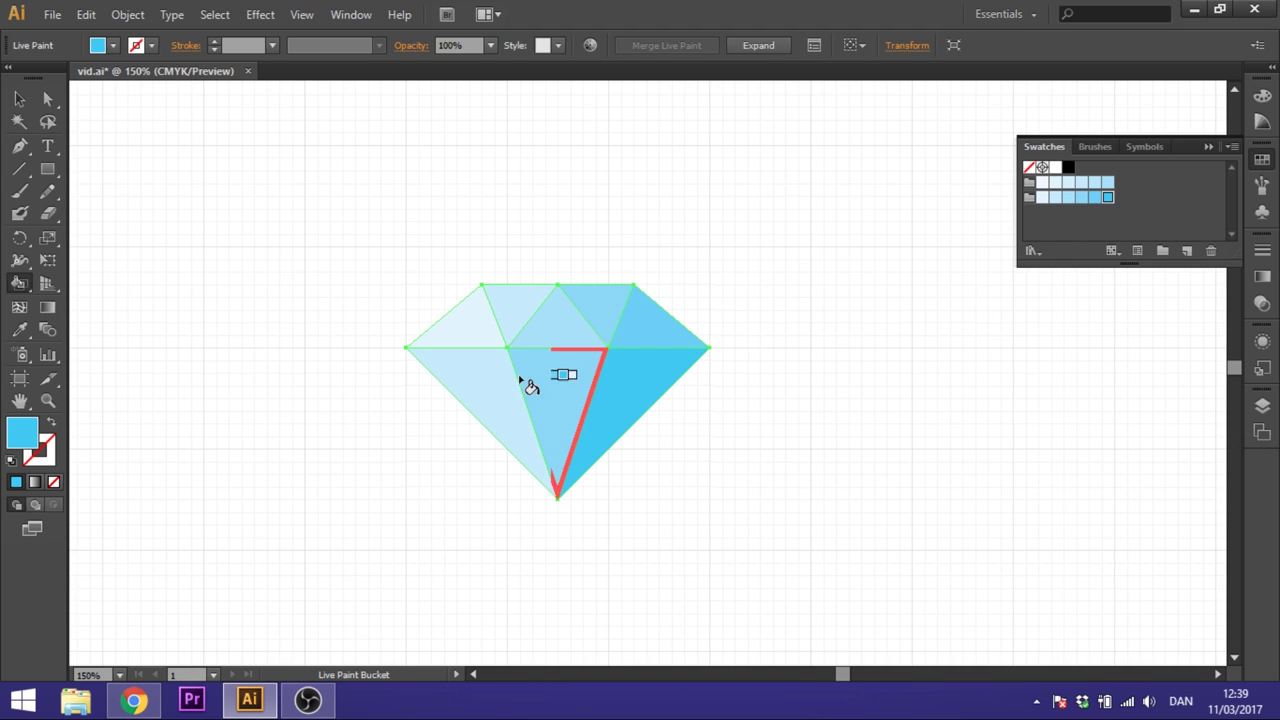
click(19, 100)
click(543, 240)
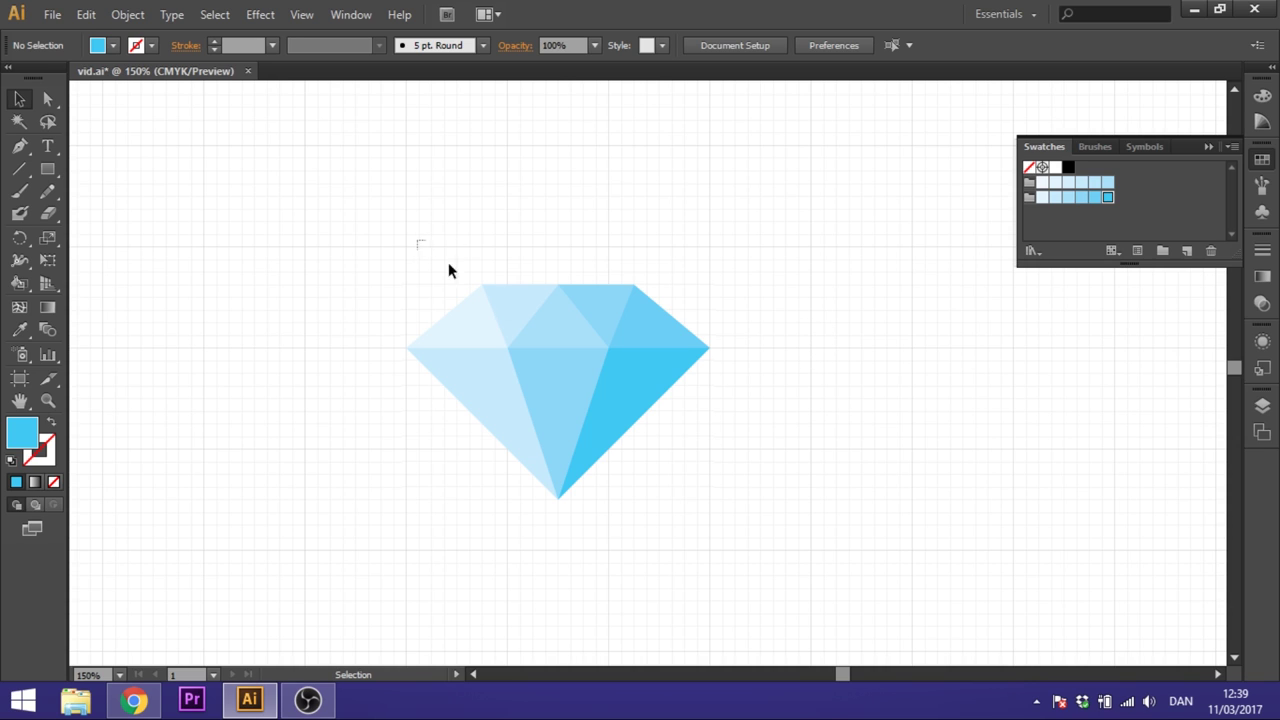
- Select and delete the painted demonstration diamond, then zoom out to 50%
drag(449, 265, 706, 420)
drag(751, 509, 751, 509)
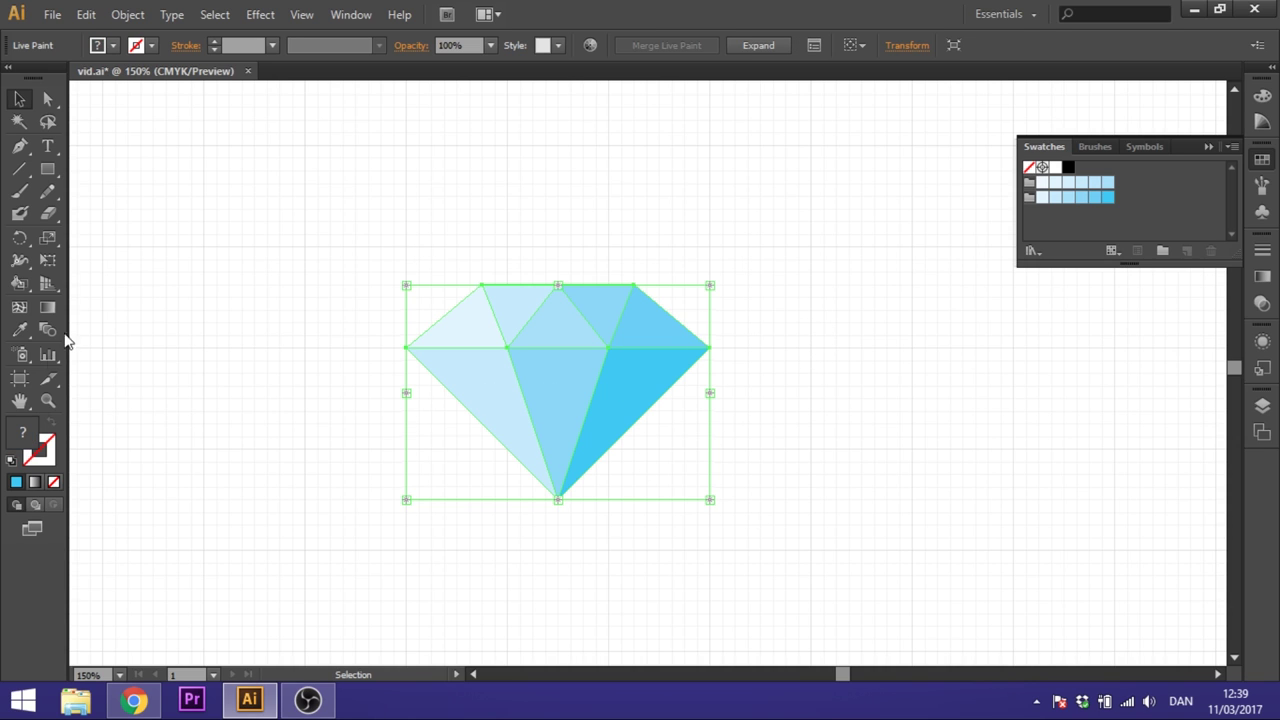
key(Delete)
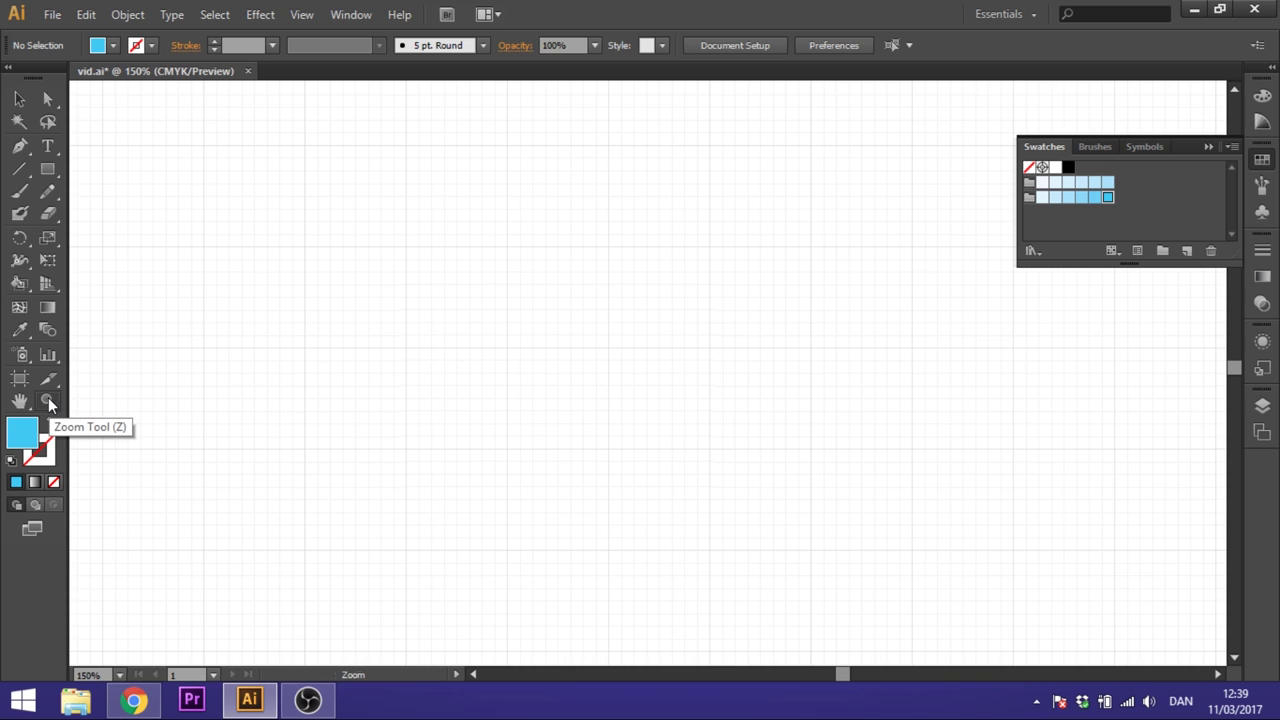
click(48, 402)
alt+click(703, 368)
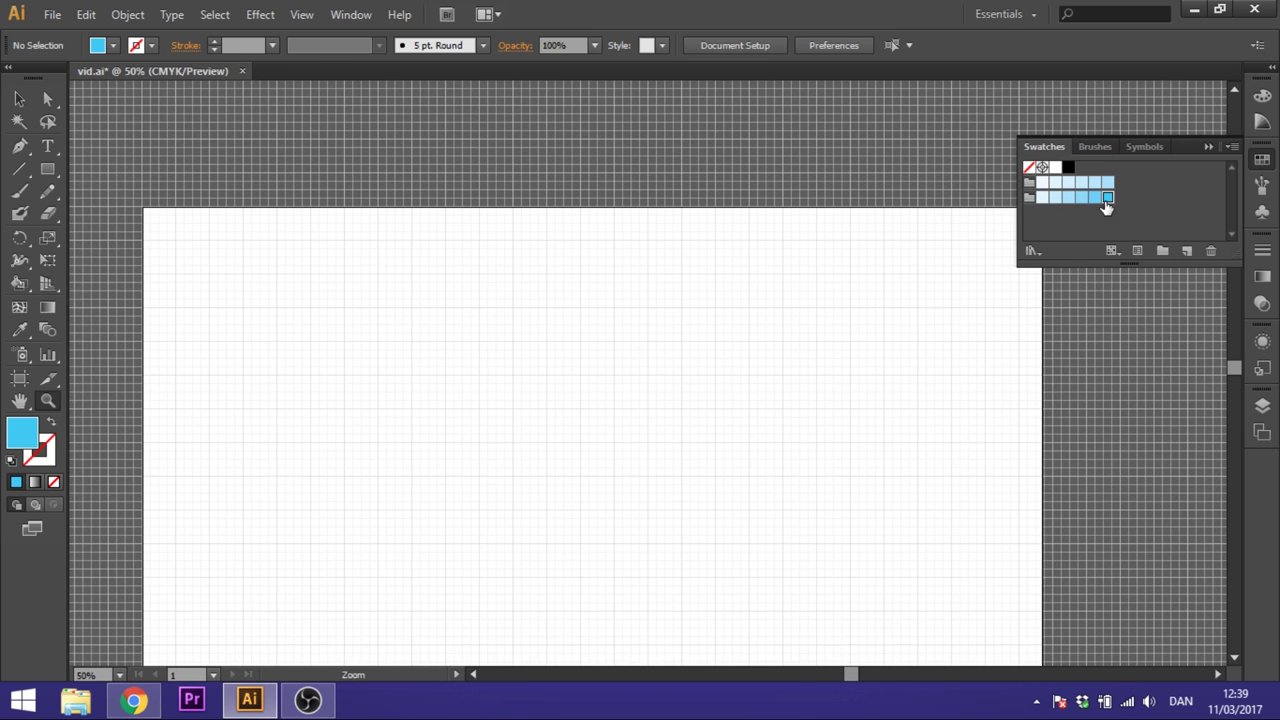
scroll(743, 451, down, 2)
click(1262, 406)
- Show the Light Diamond and Dark Diamond layers, toggling Light Diamond off and on to compare
click(1031, 437)
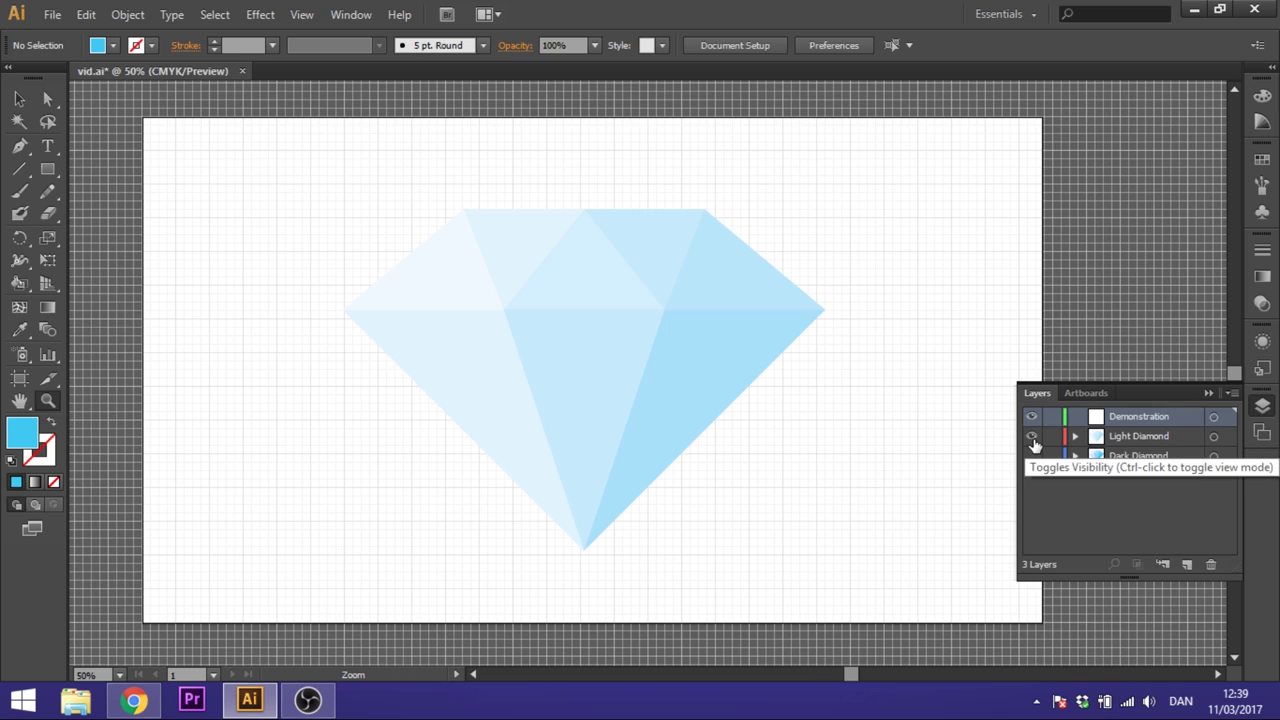
click(1032, 455)
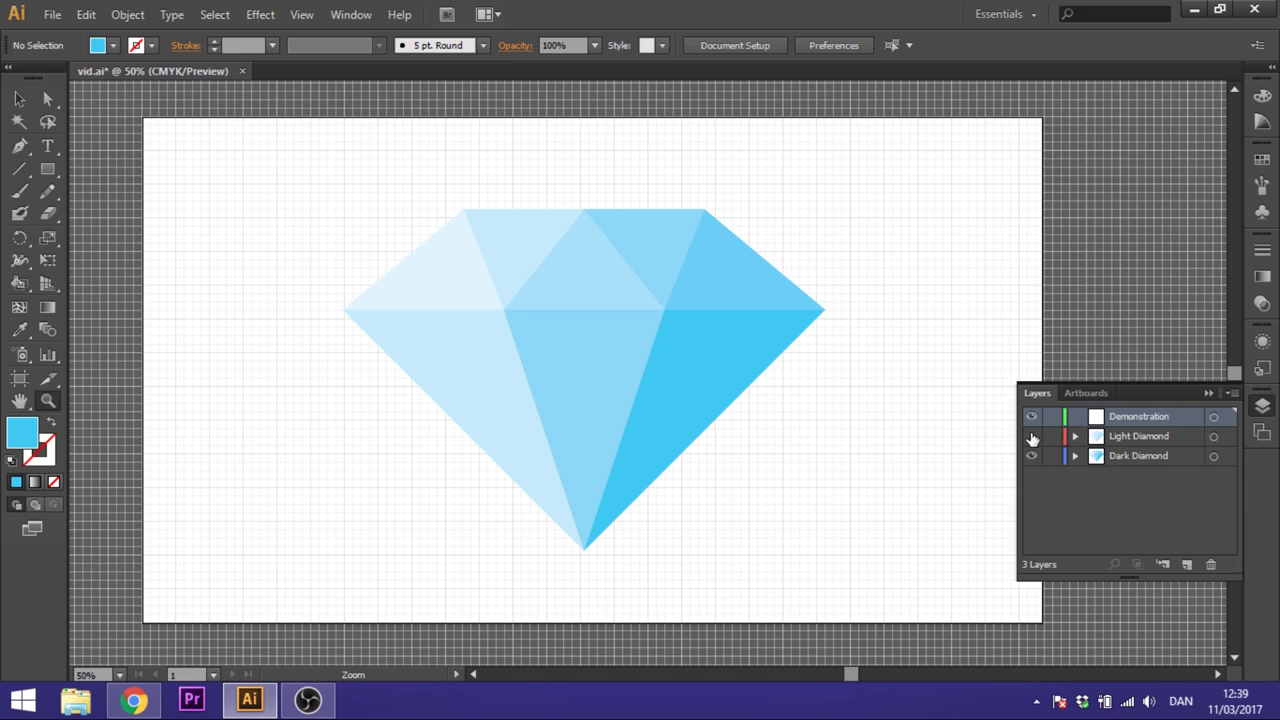
click(1032, 438)
click(1032, 438)
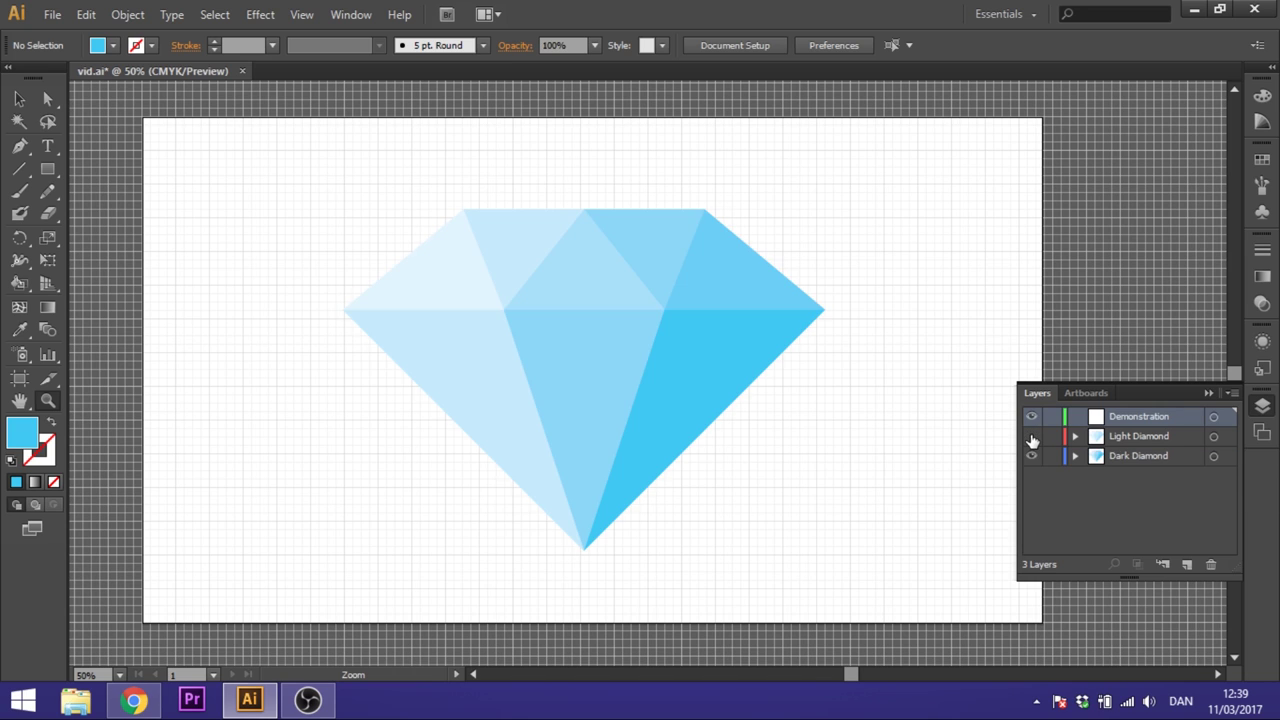